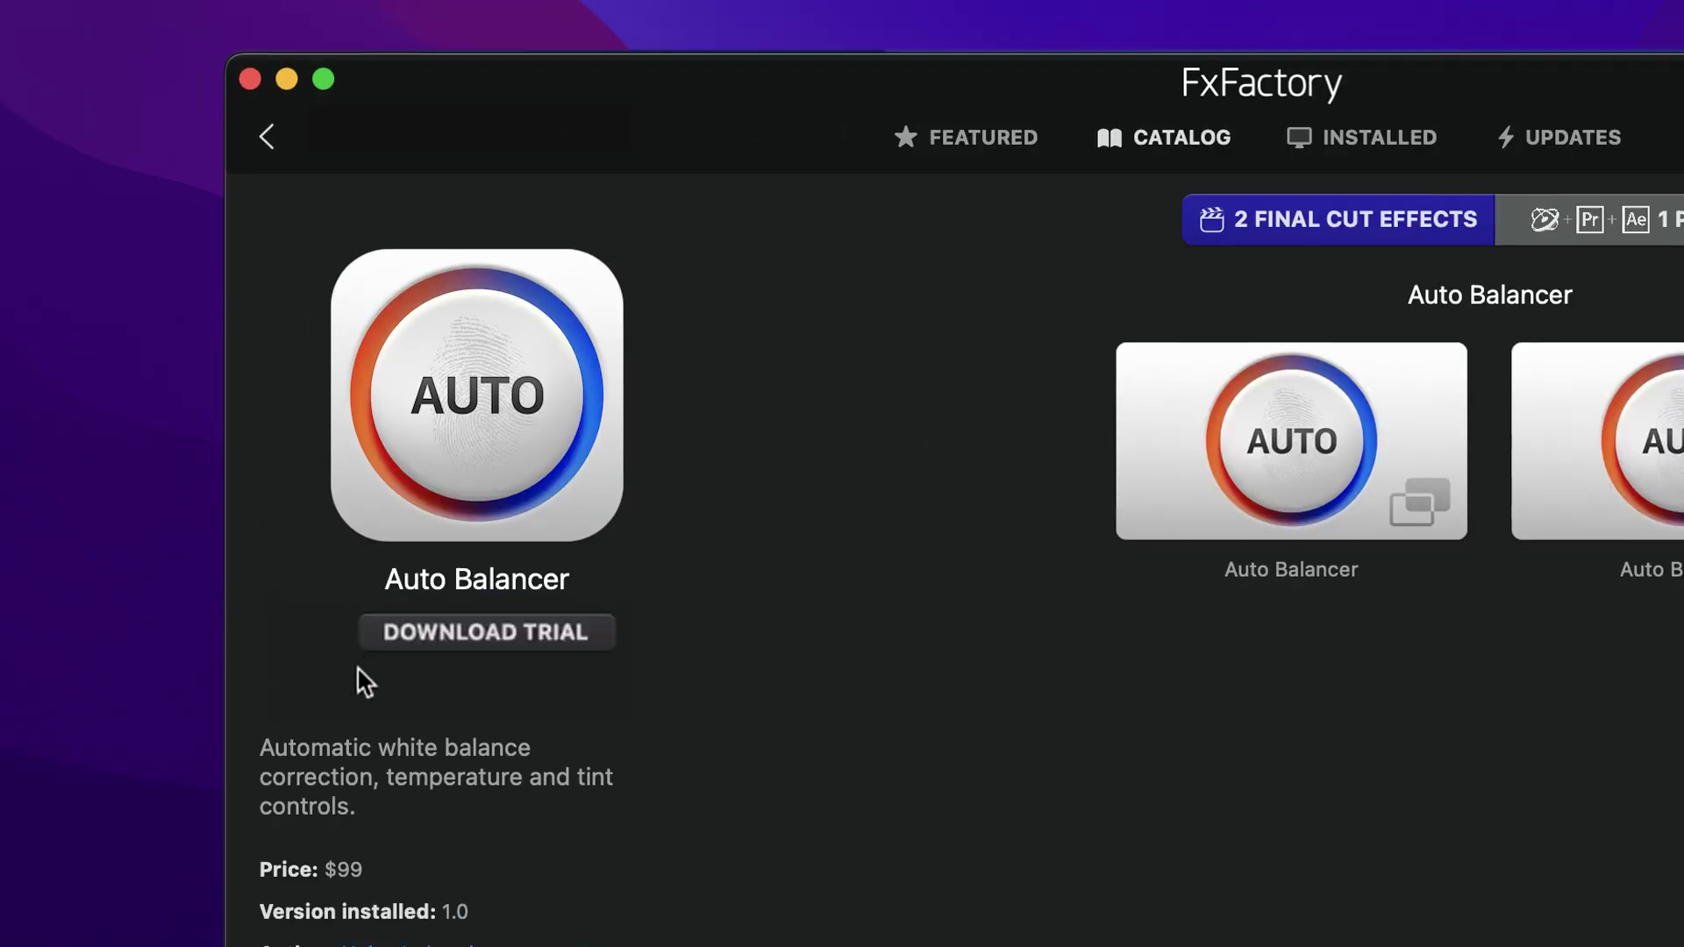
Start the Auto Balancer trial download from the FxFactory Catalog
left_click(603, 631)
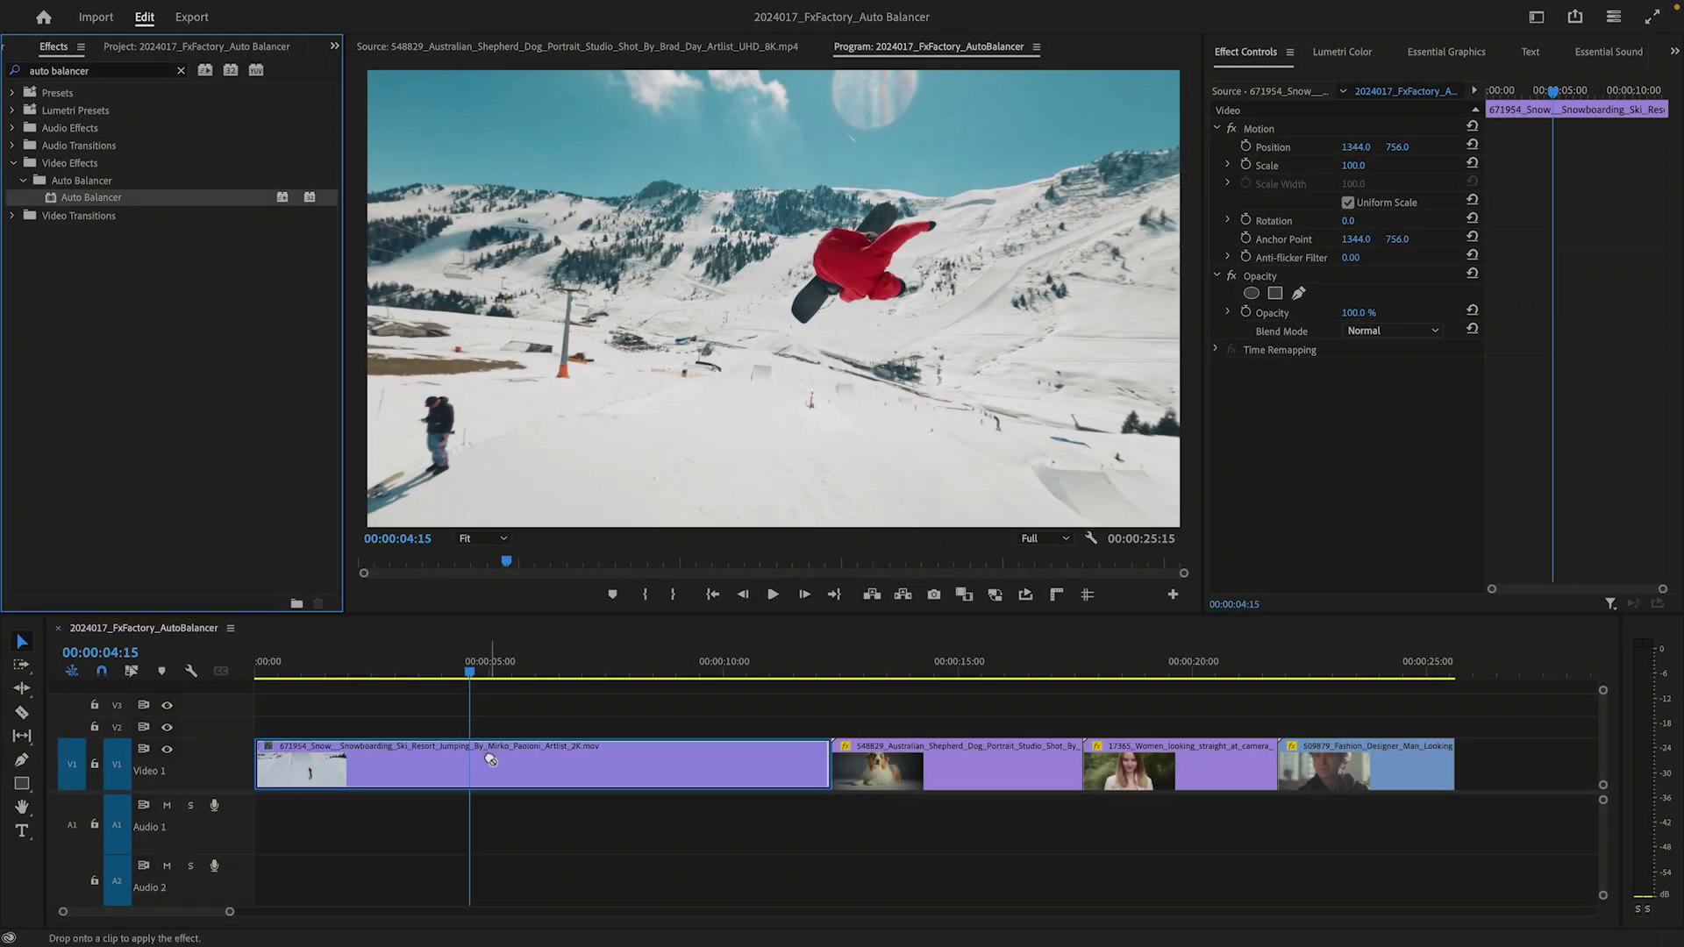
Drop the Auto Balancer effect onto the snowboarding clip on V1
left_click_drag(491, 760, 488, 759)
left_click_drag(488, 760, 489, 759)
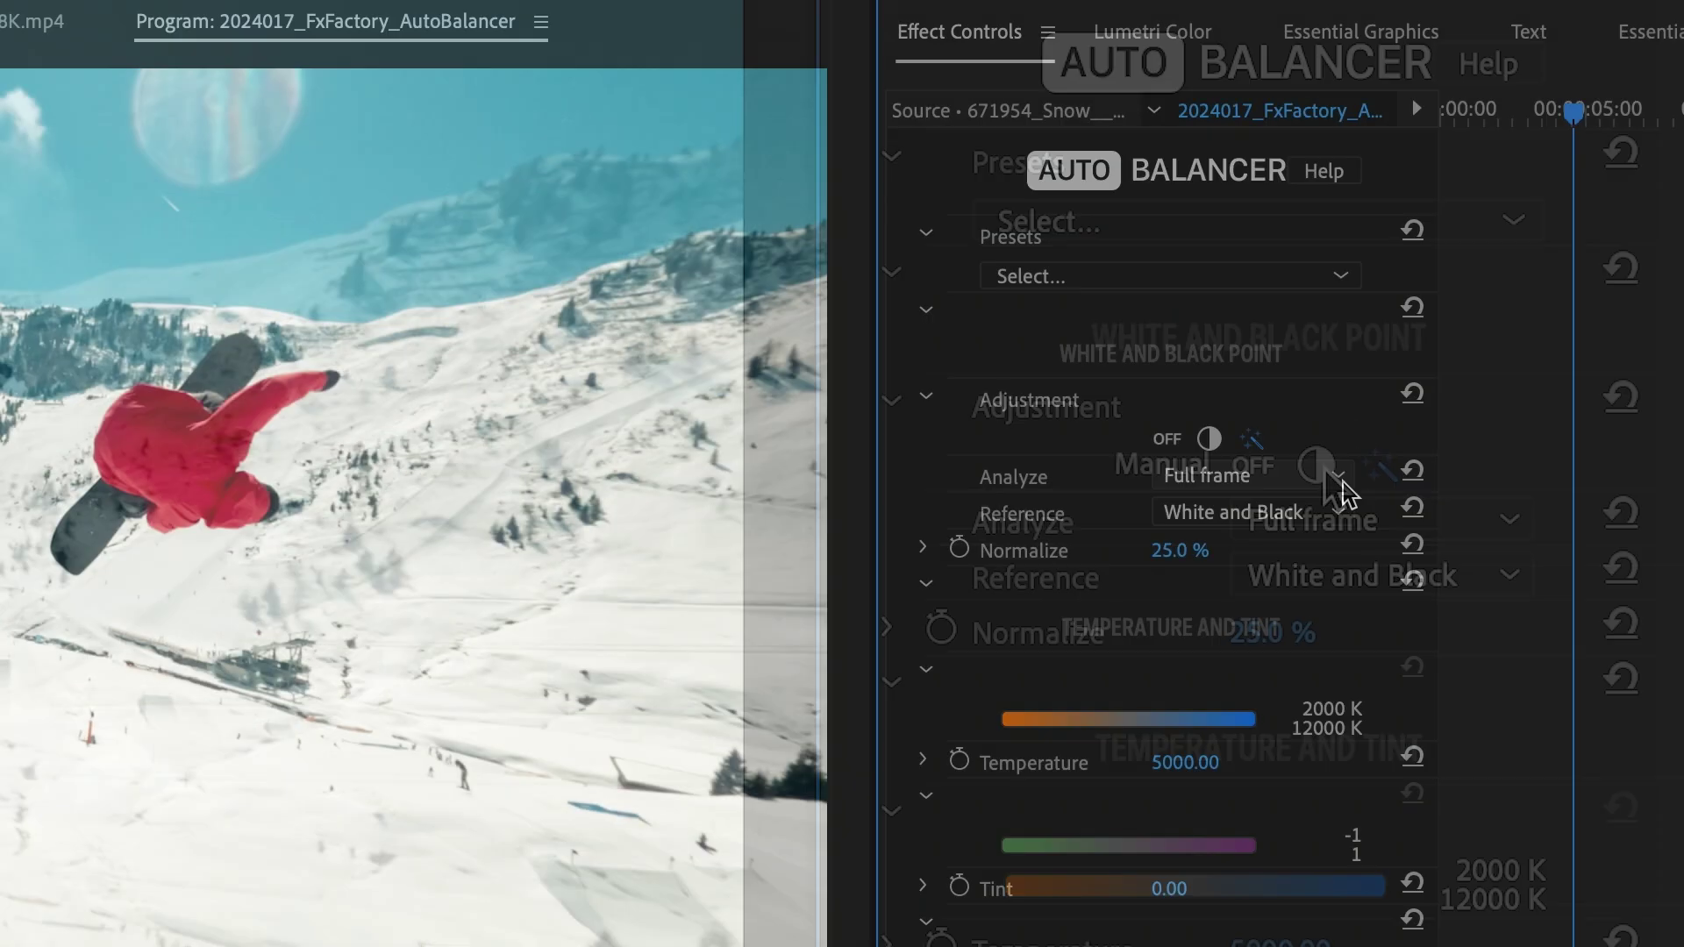
Switch Reference to White, then Black, then White and Black, and confirm Normalize at 25
left_click(1338, 514)
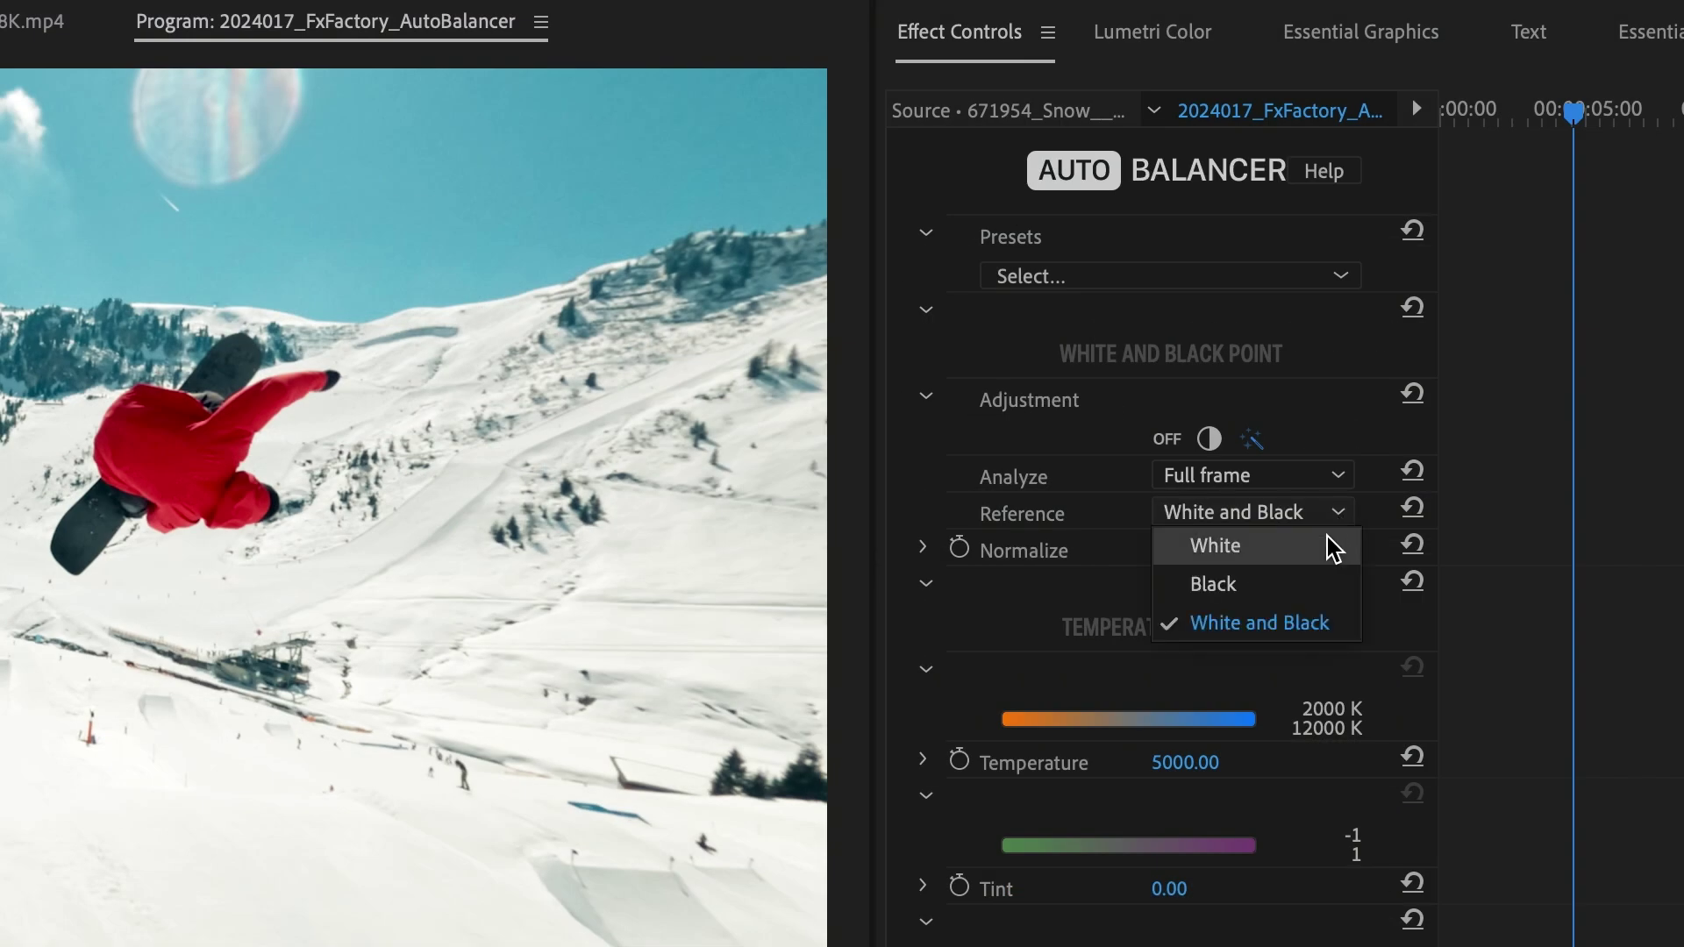
left_click(1333, 548)
left_click(1329, 519)
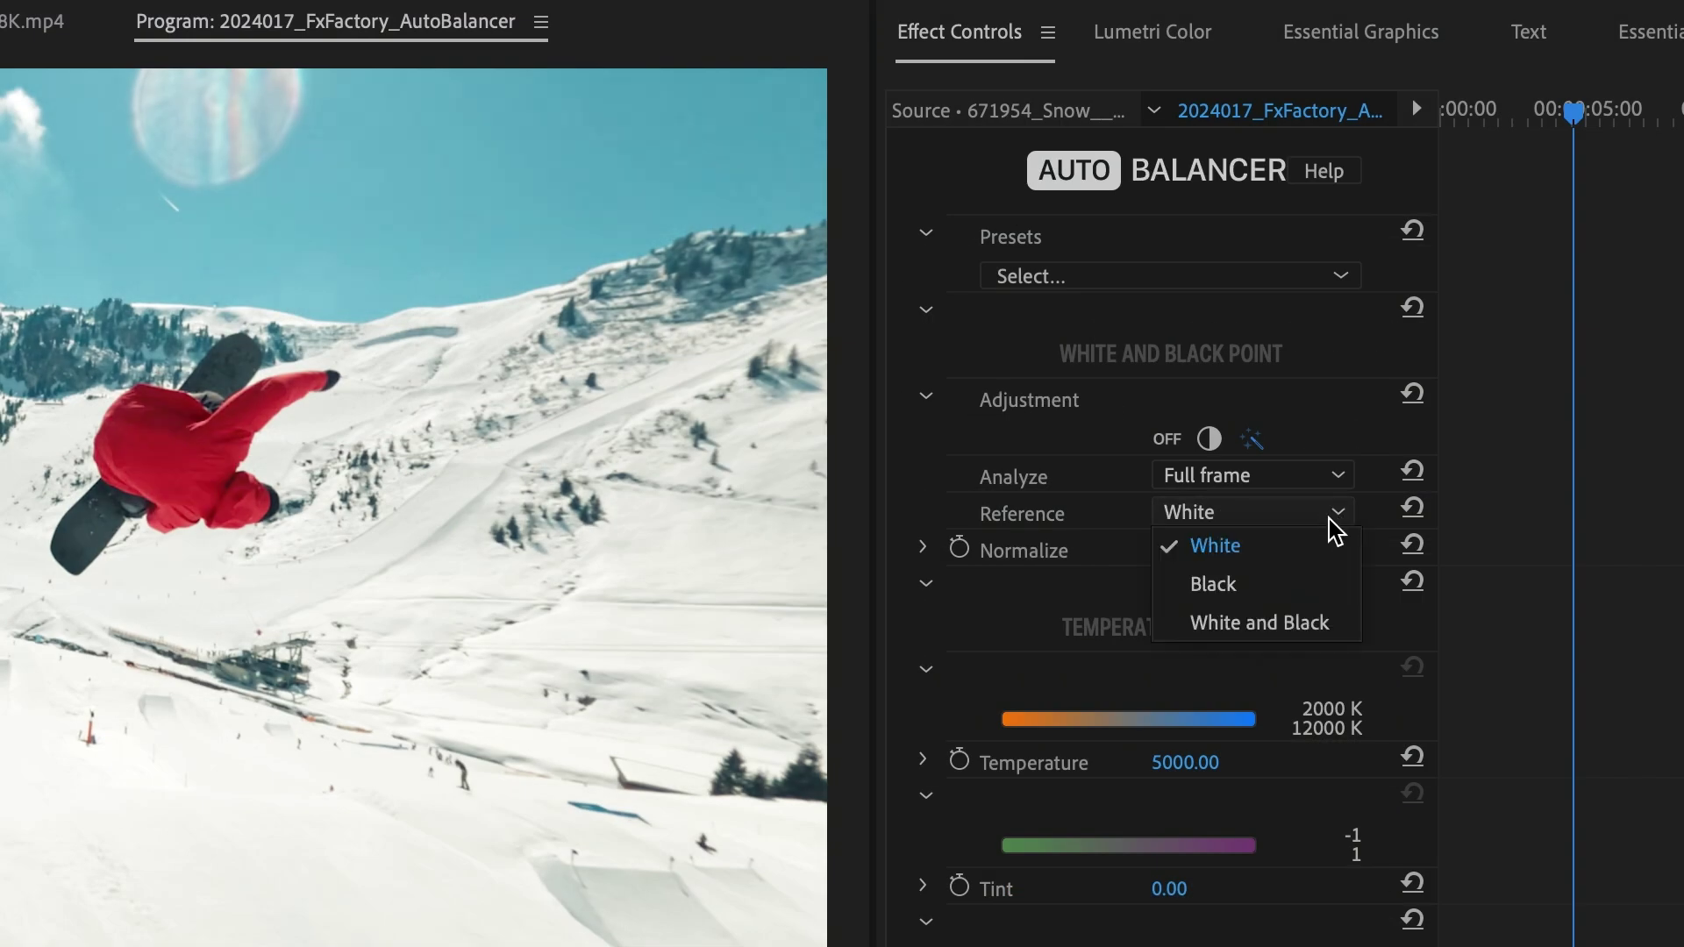
left_click(1334, 579)
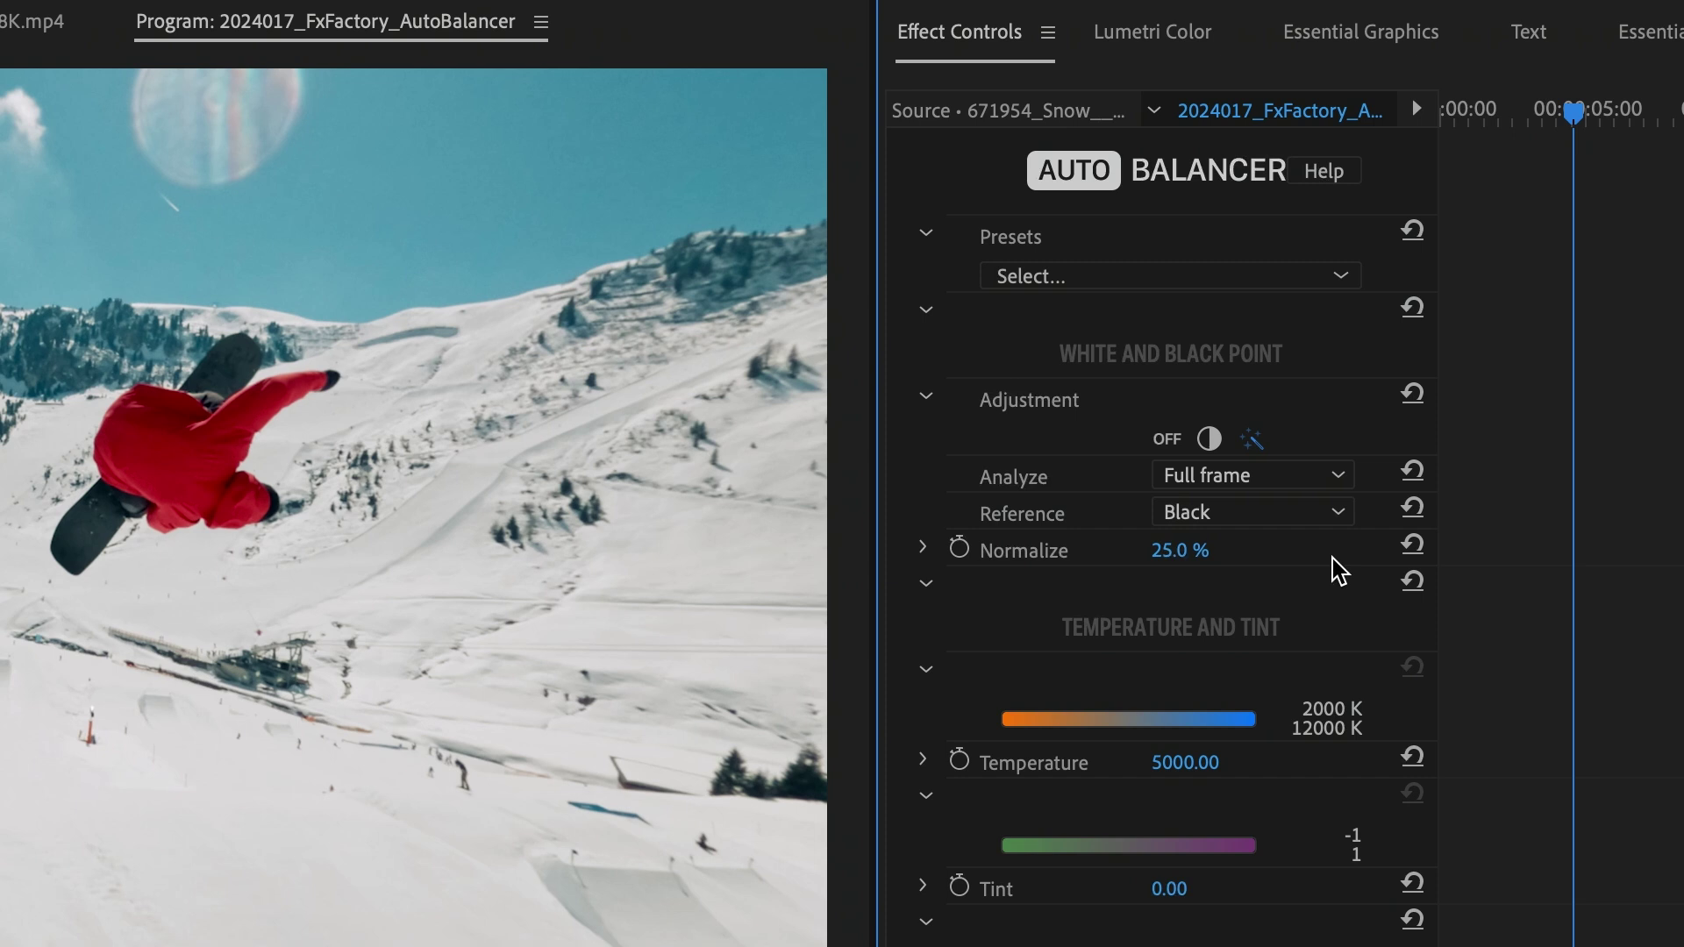
left_click(1334, 515)
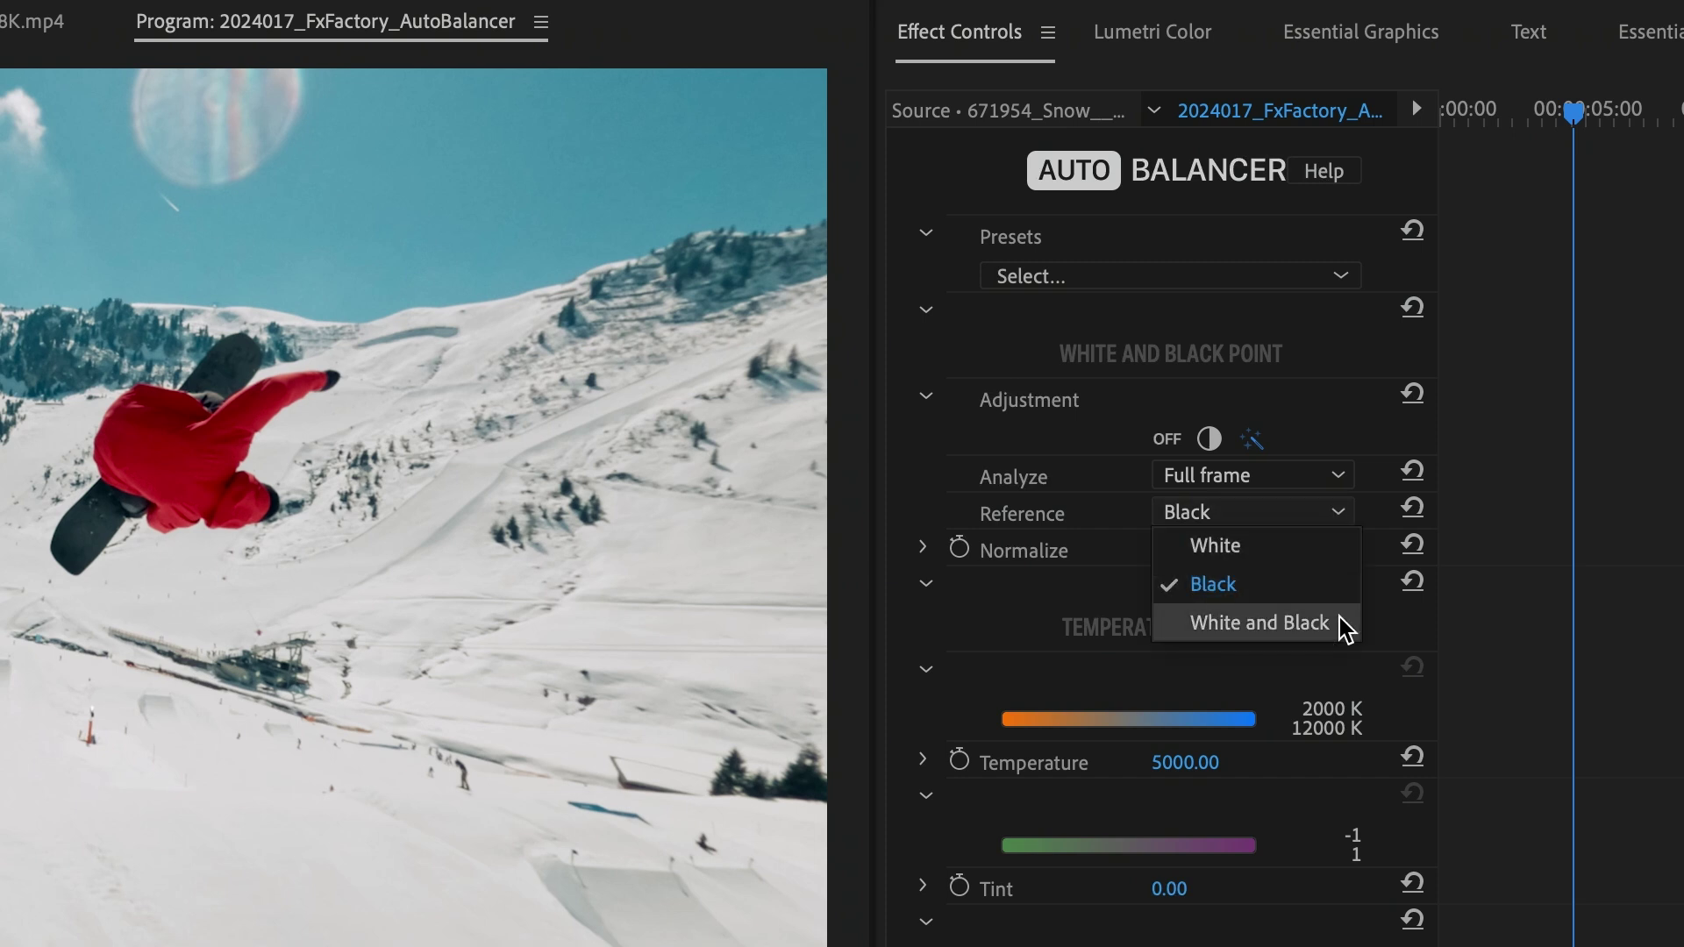
left_click(1343, 625)
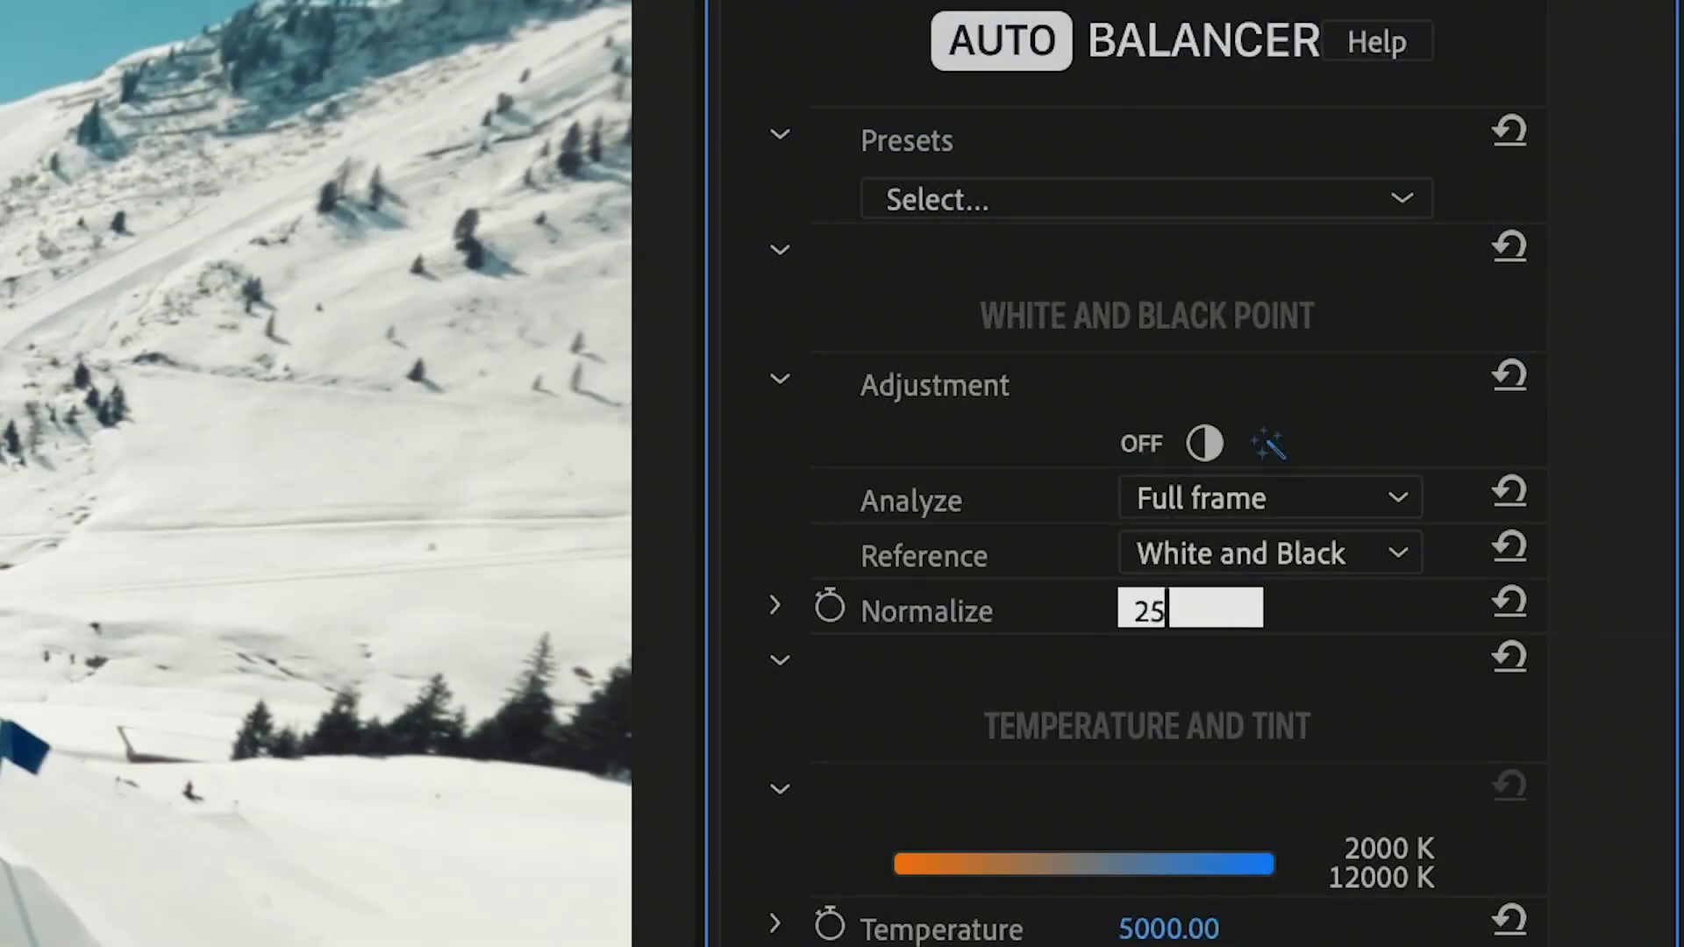
key("Return")
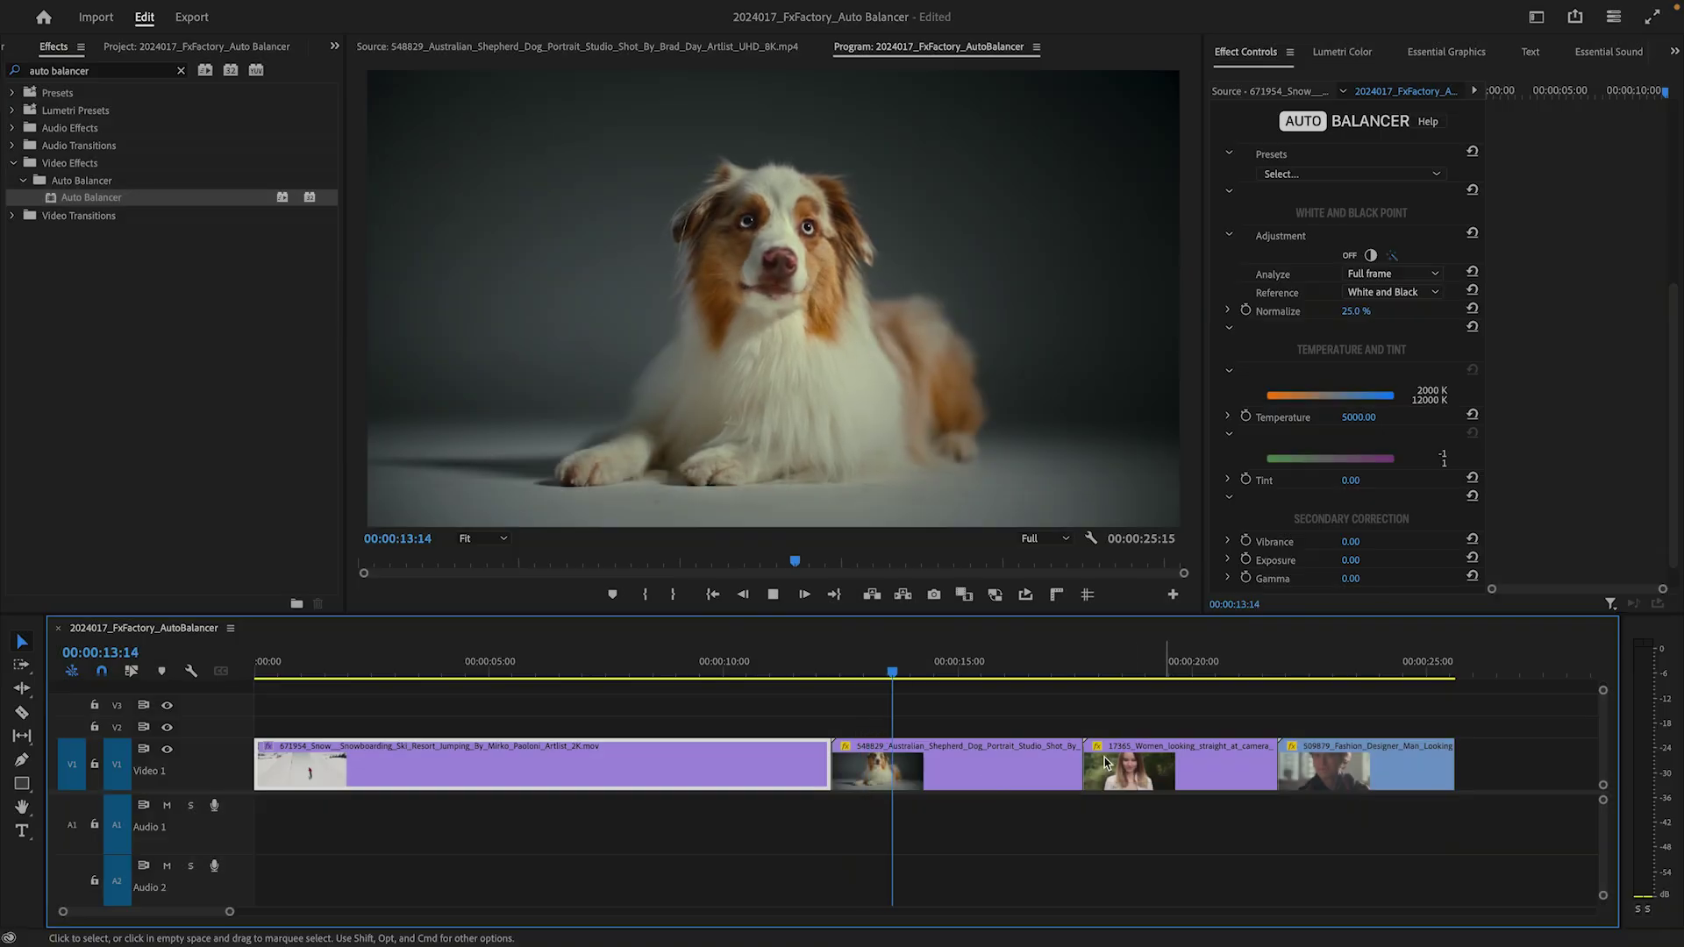
Add Auto Balancer to the dog clip, scrub Temperature and Tint, leaving them at 5000 and 0
left_click(1039, 766)
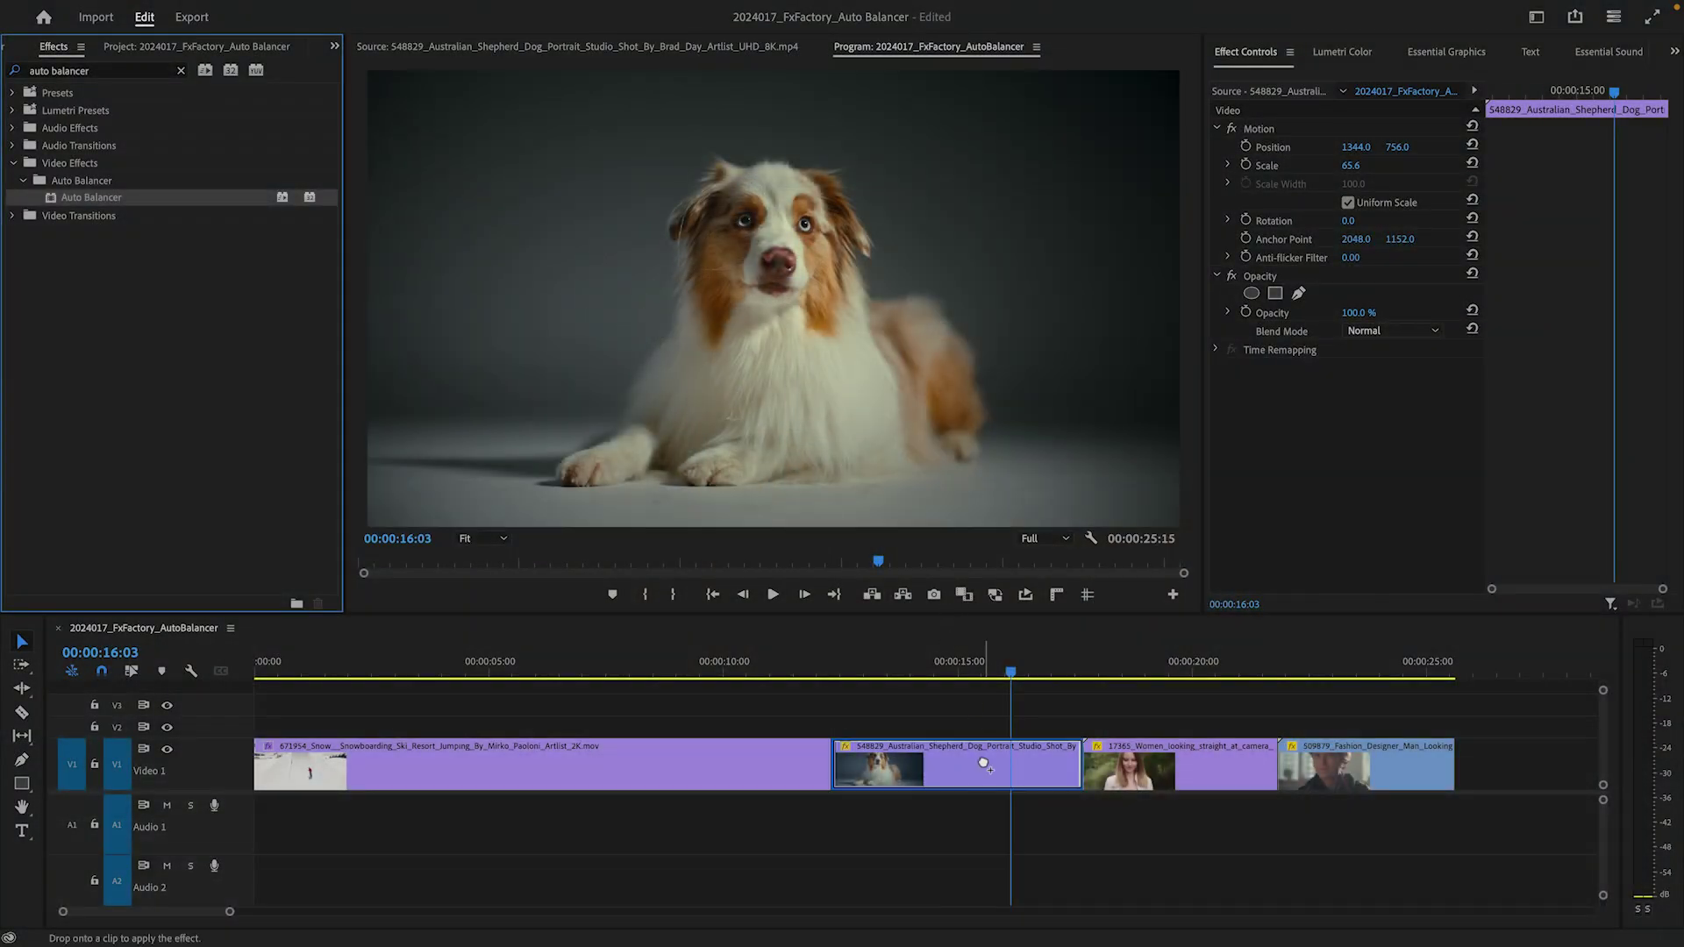
left_click_drag(983, 762, 982, 761)
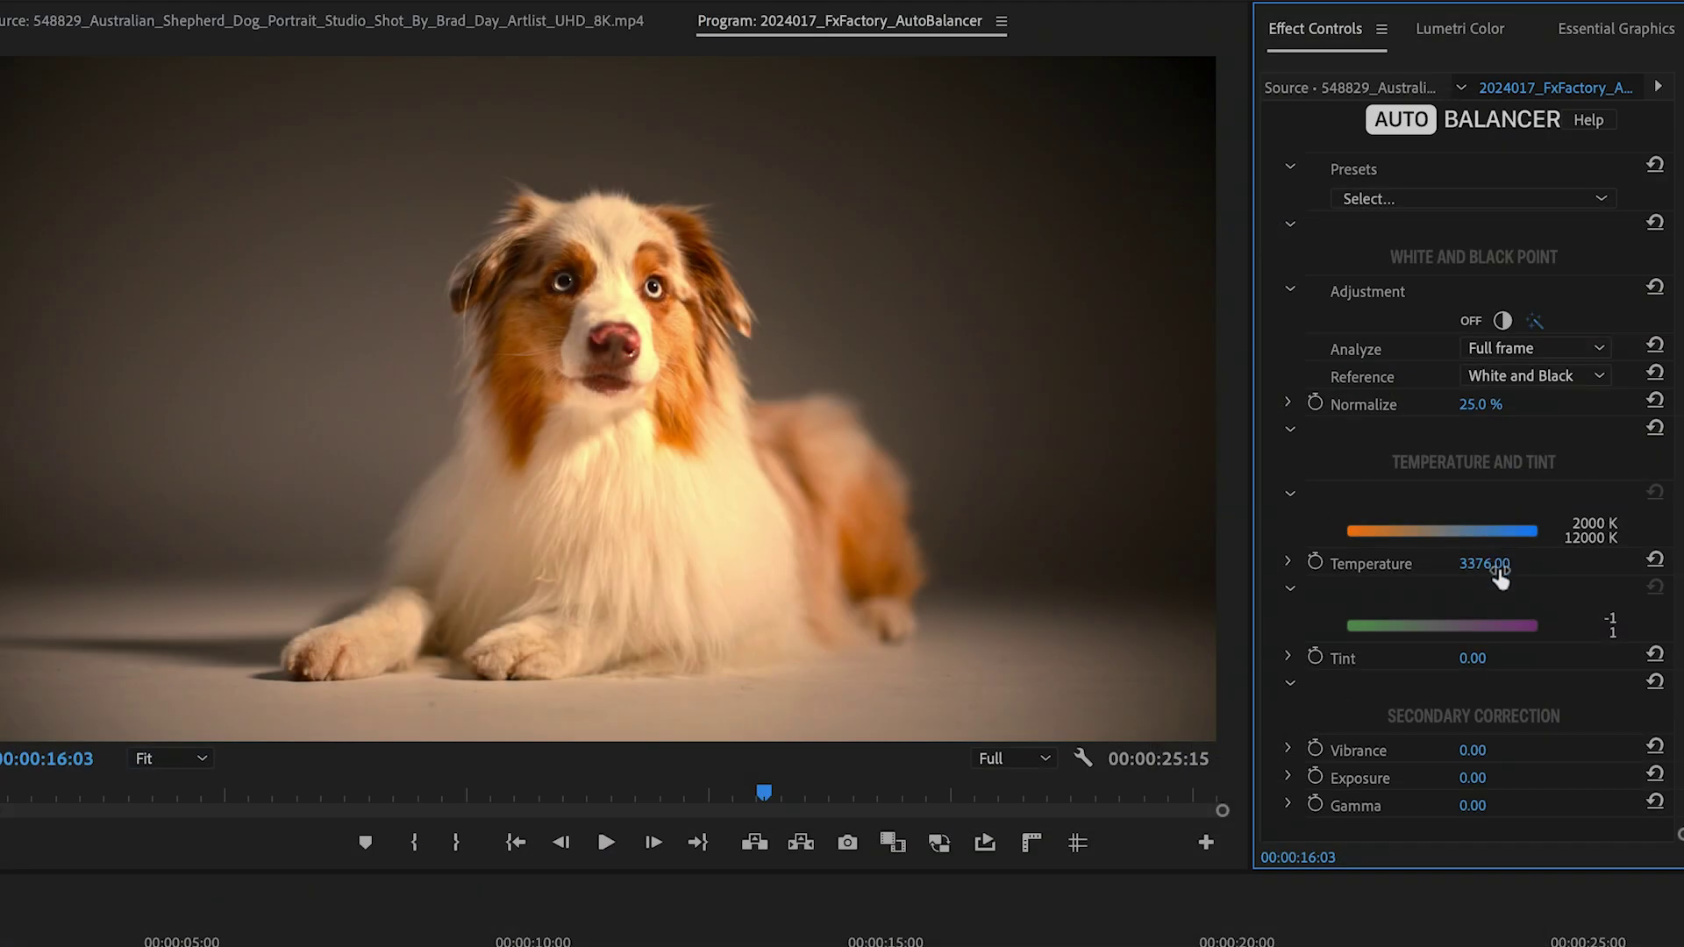
left_click_drag(1499, 576, 1478, 571)
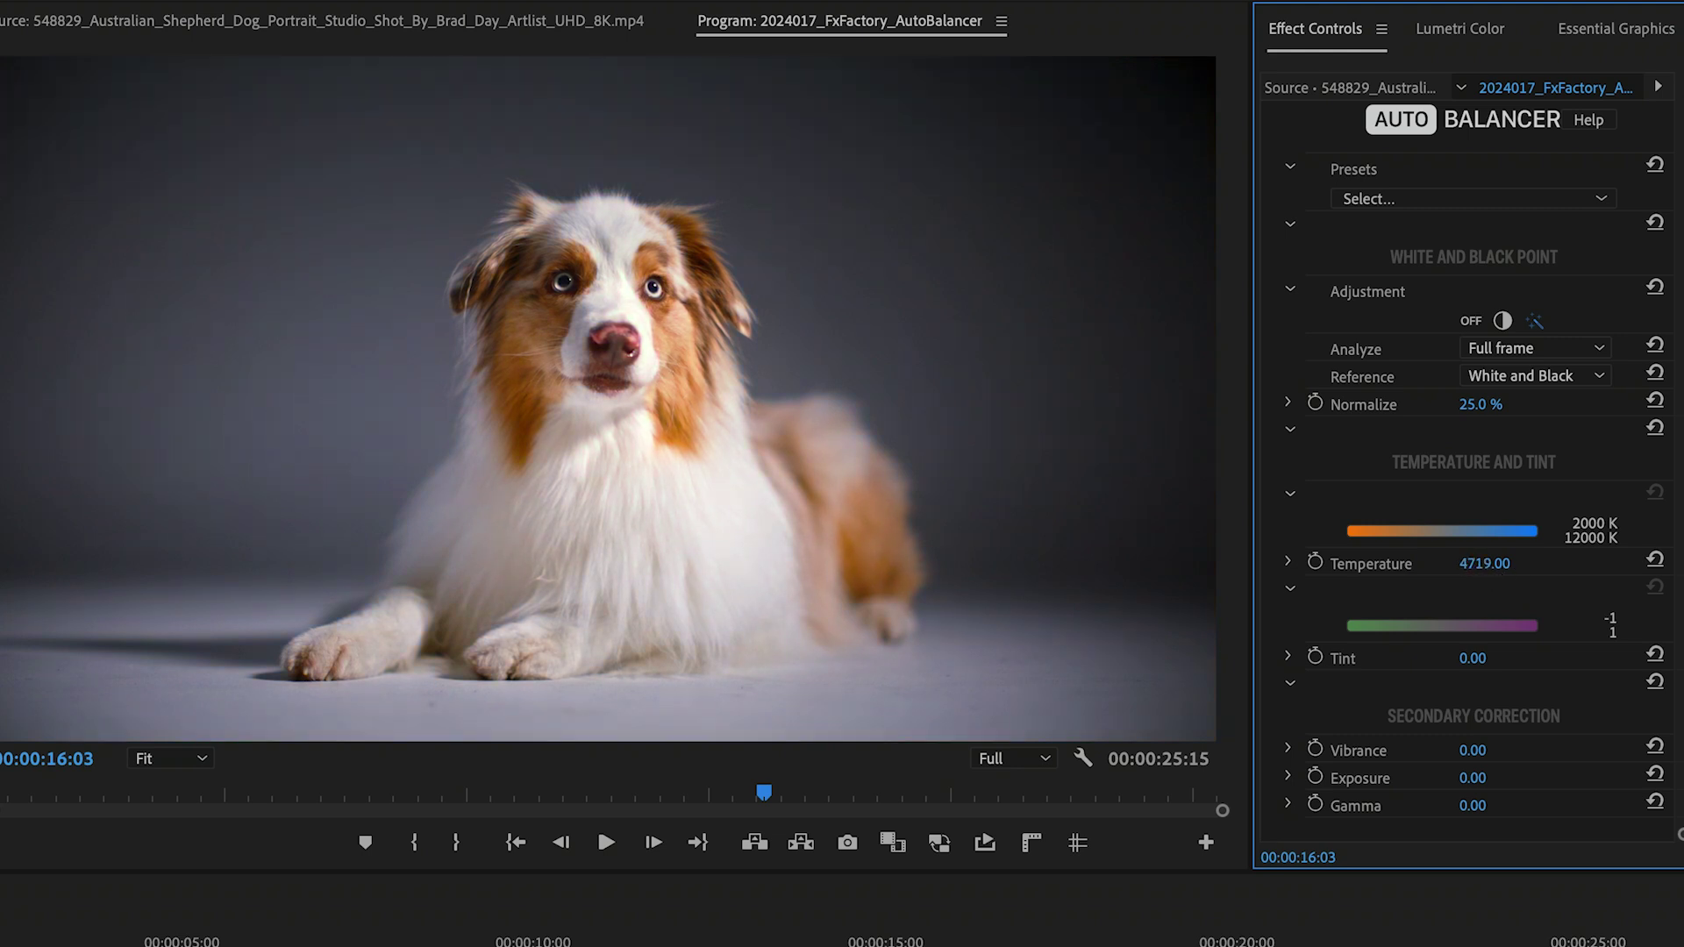
left_click_drag(1484, 563, 1473, 563)
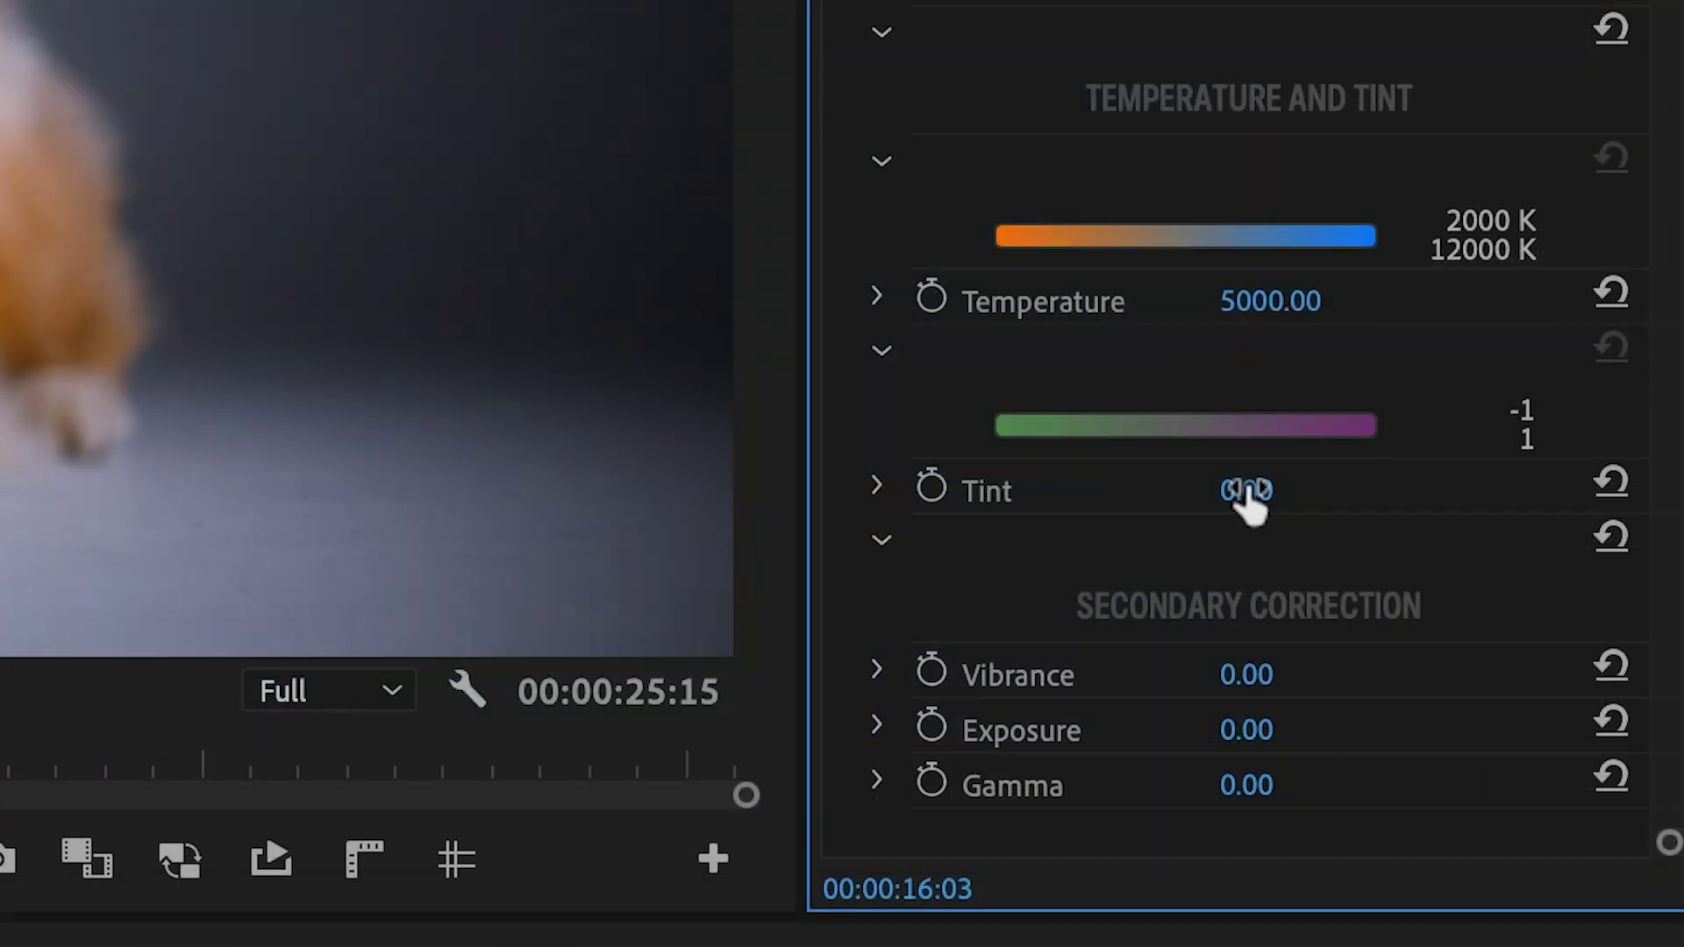
left_click_drag(1263, 490, 1252, 490)
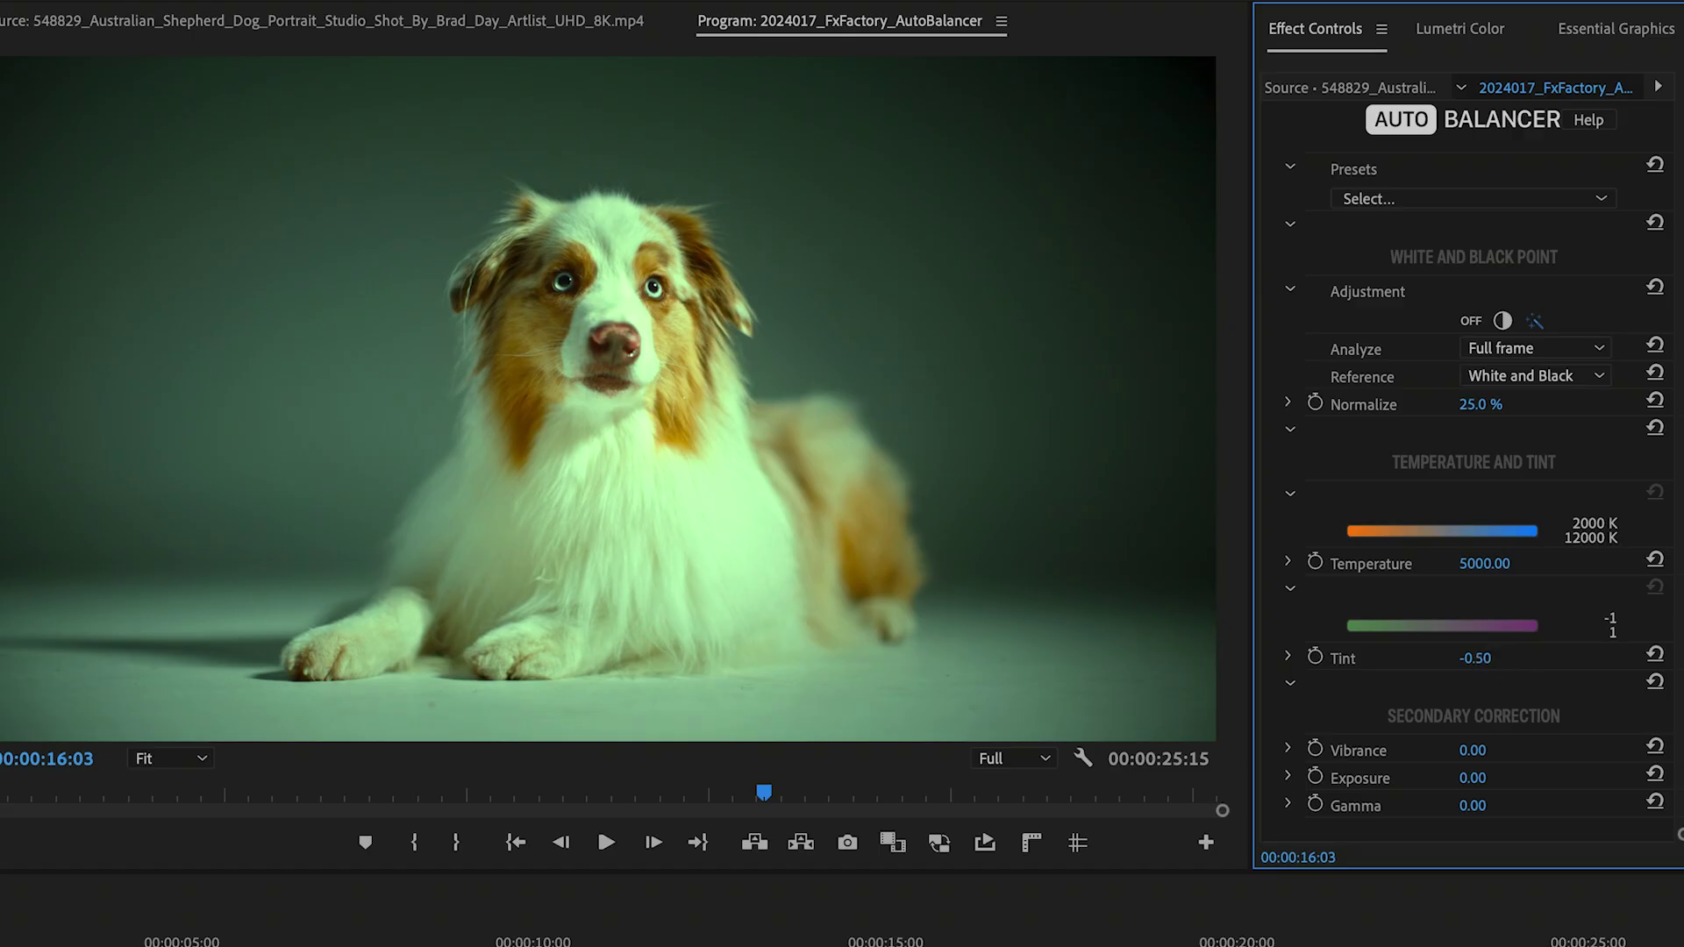
left_click_drag(1474, 658, 1482, 658)
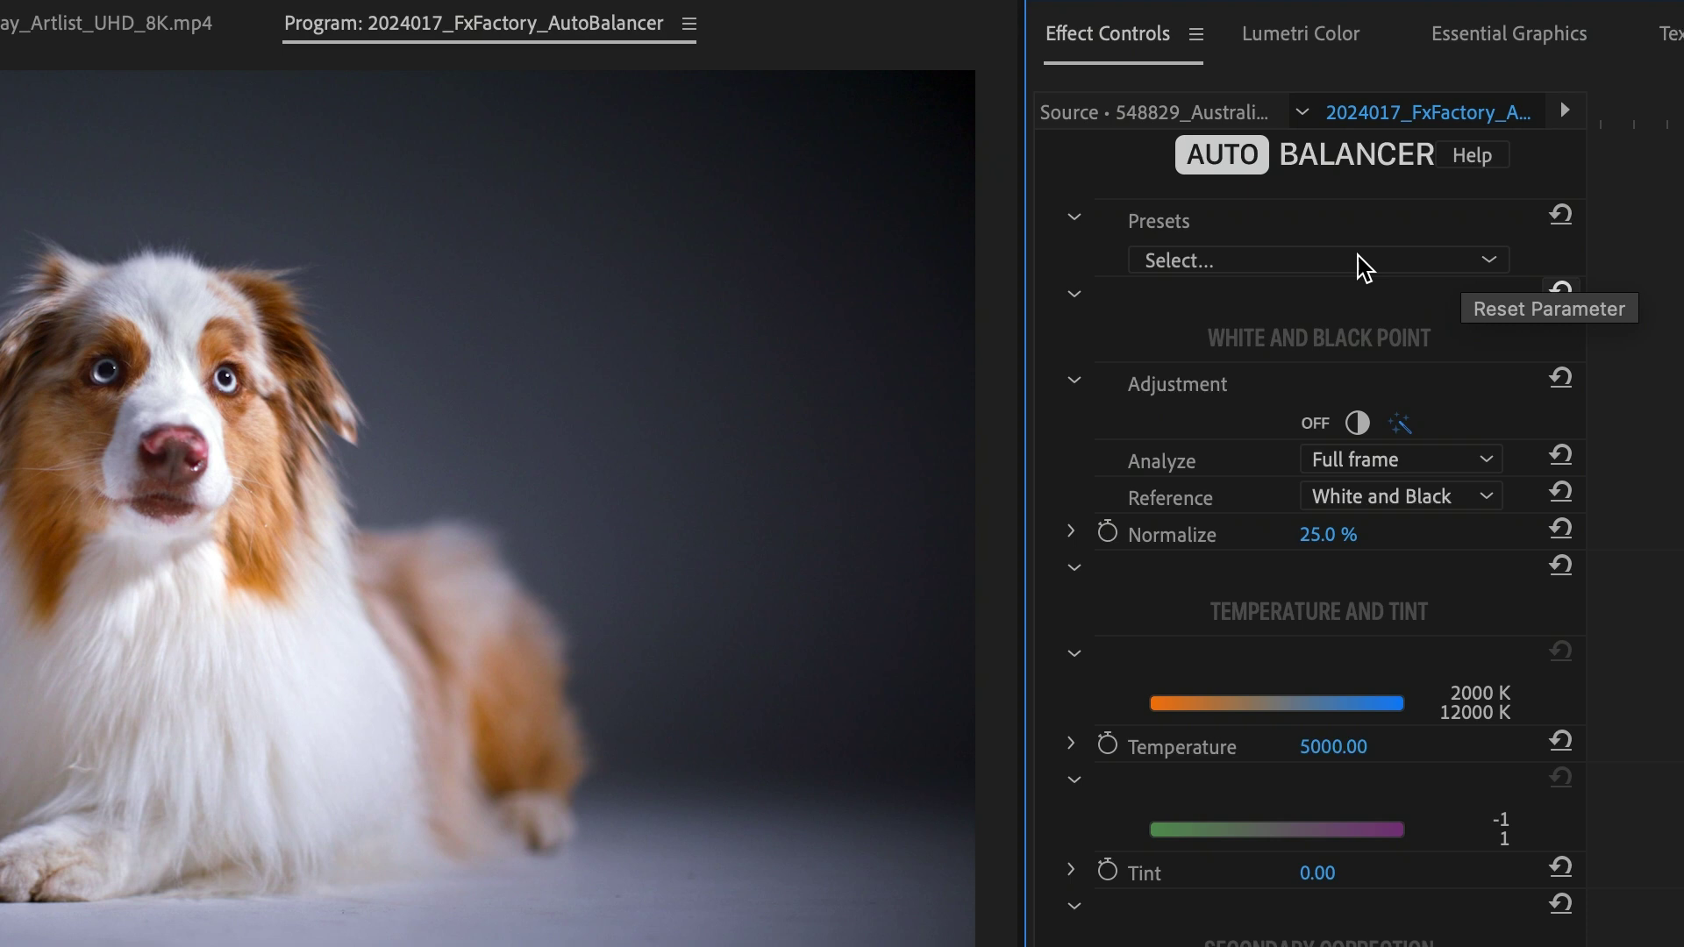
Apply the Nighttime preset to the dog clip and adjust Vibrance to 0.80
left_click(1371, 163)
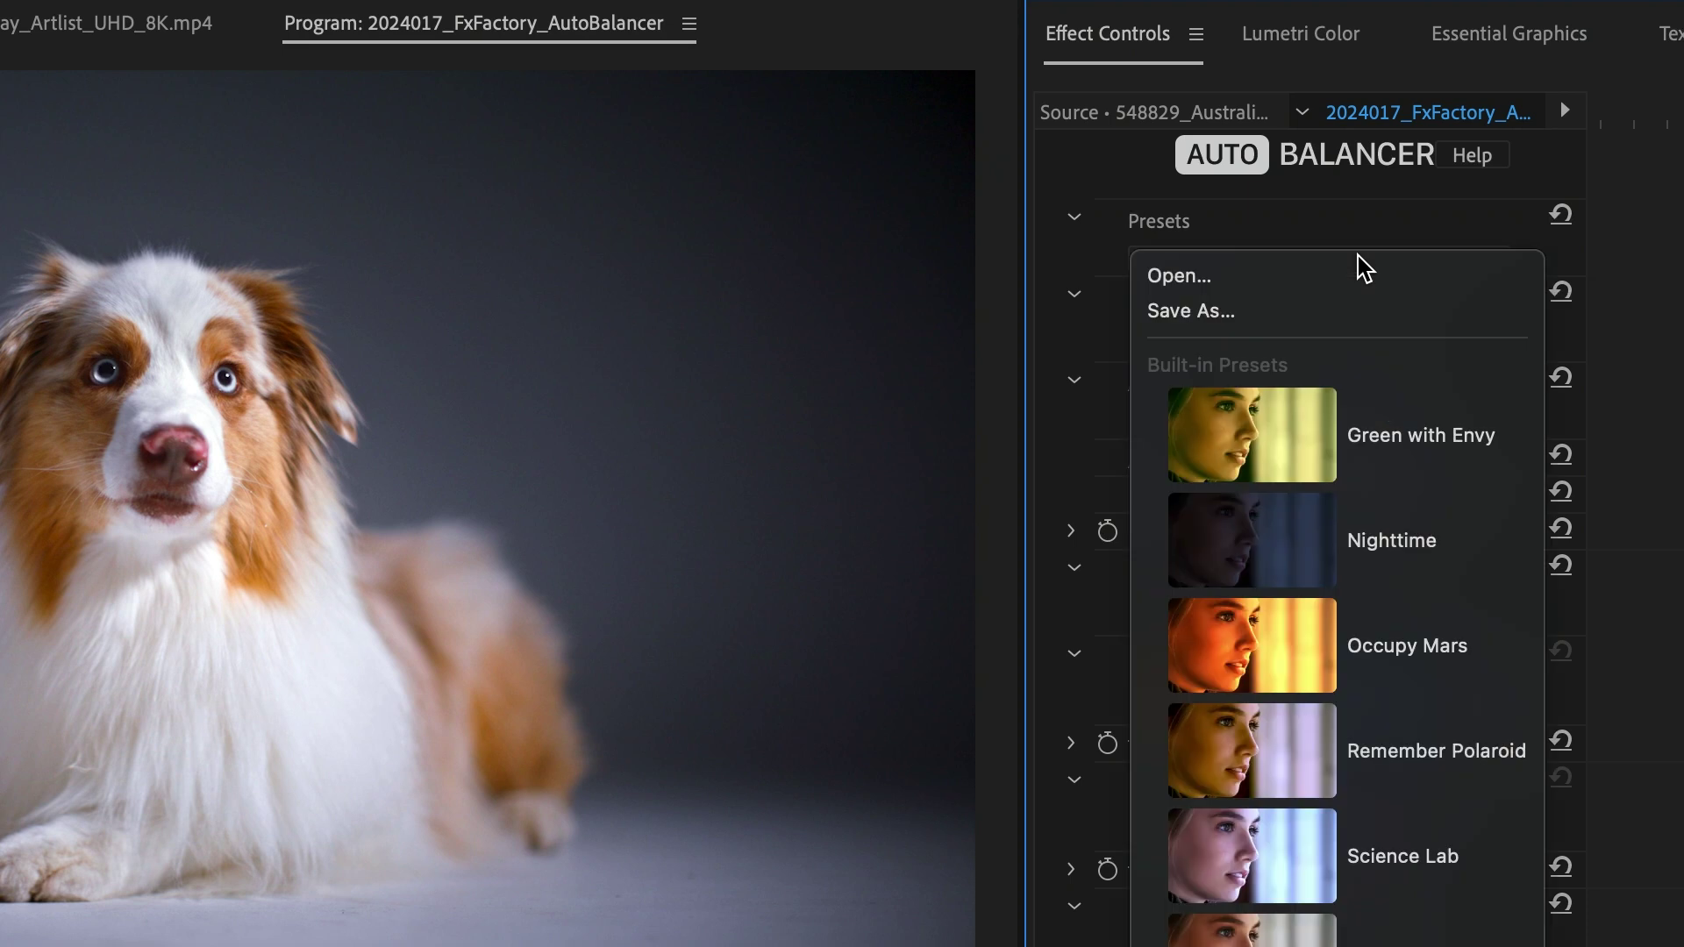
left_click(1473, 558)
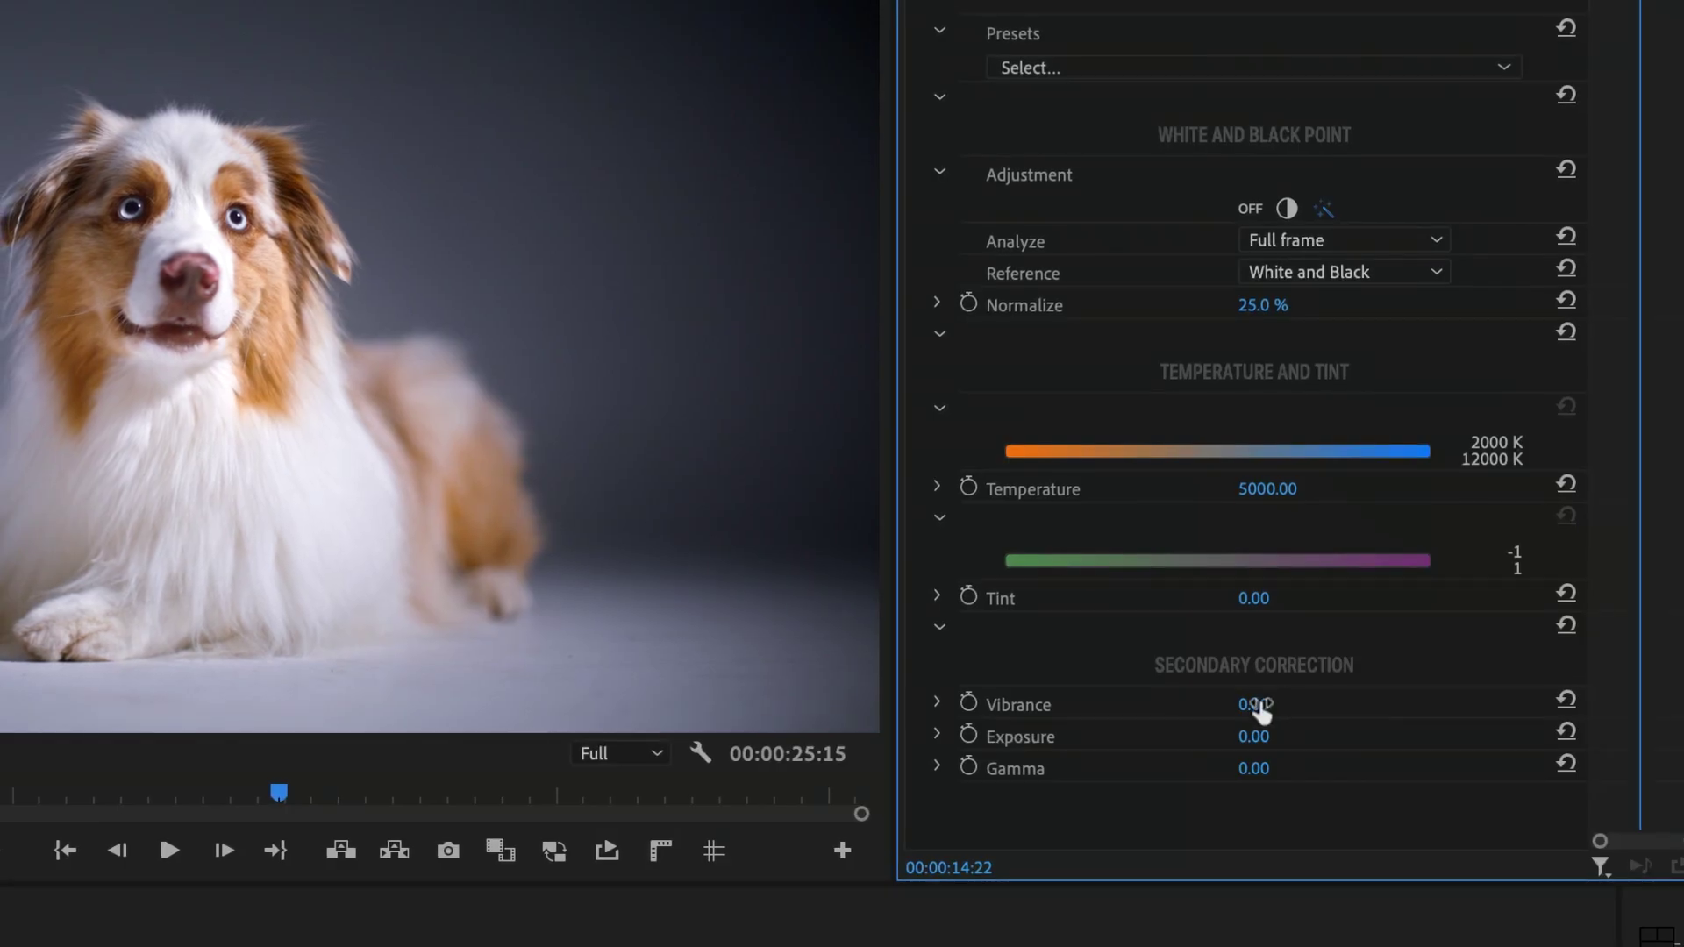
left_click_drag(1261, 709, 1275, 770)
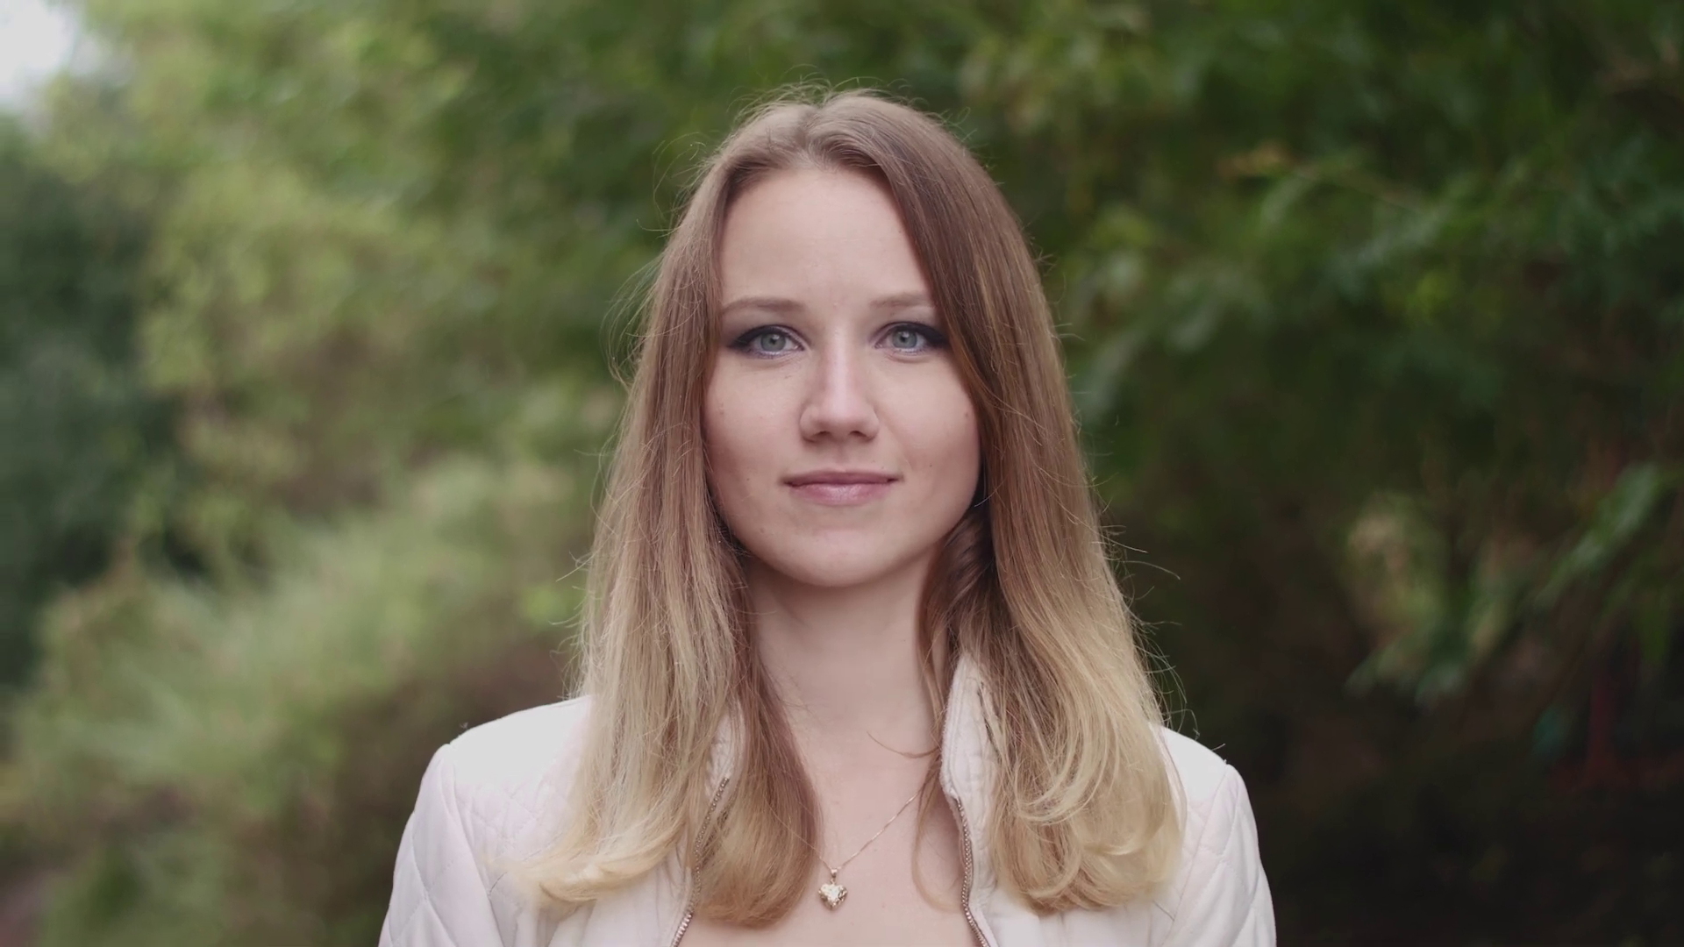
Apply Auto Balancer to the woman's portrait clip with Temperature 4500, Exposure 0.1 and Gamma 0.1
left_click_drag(107, 200, 1149, 751)
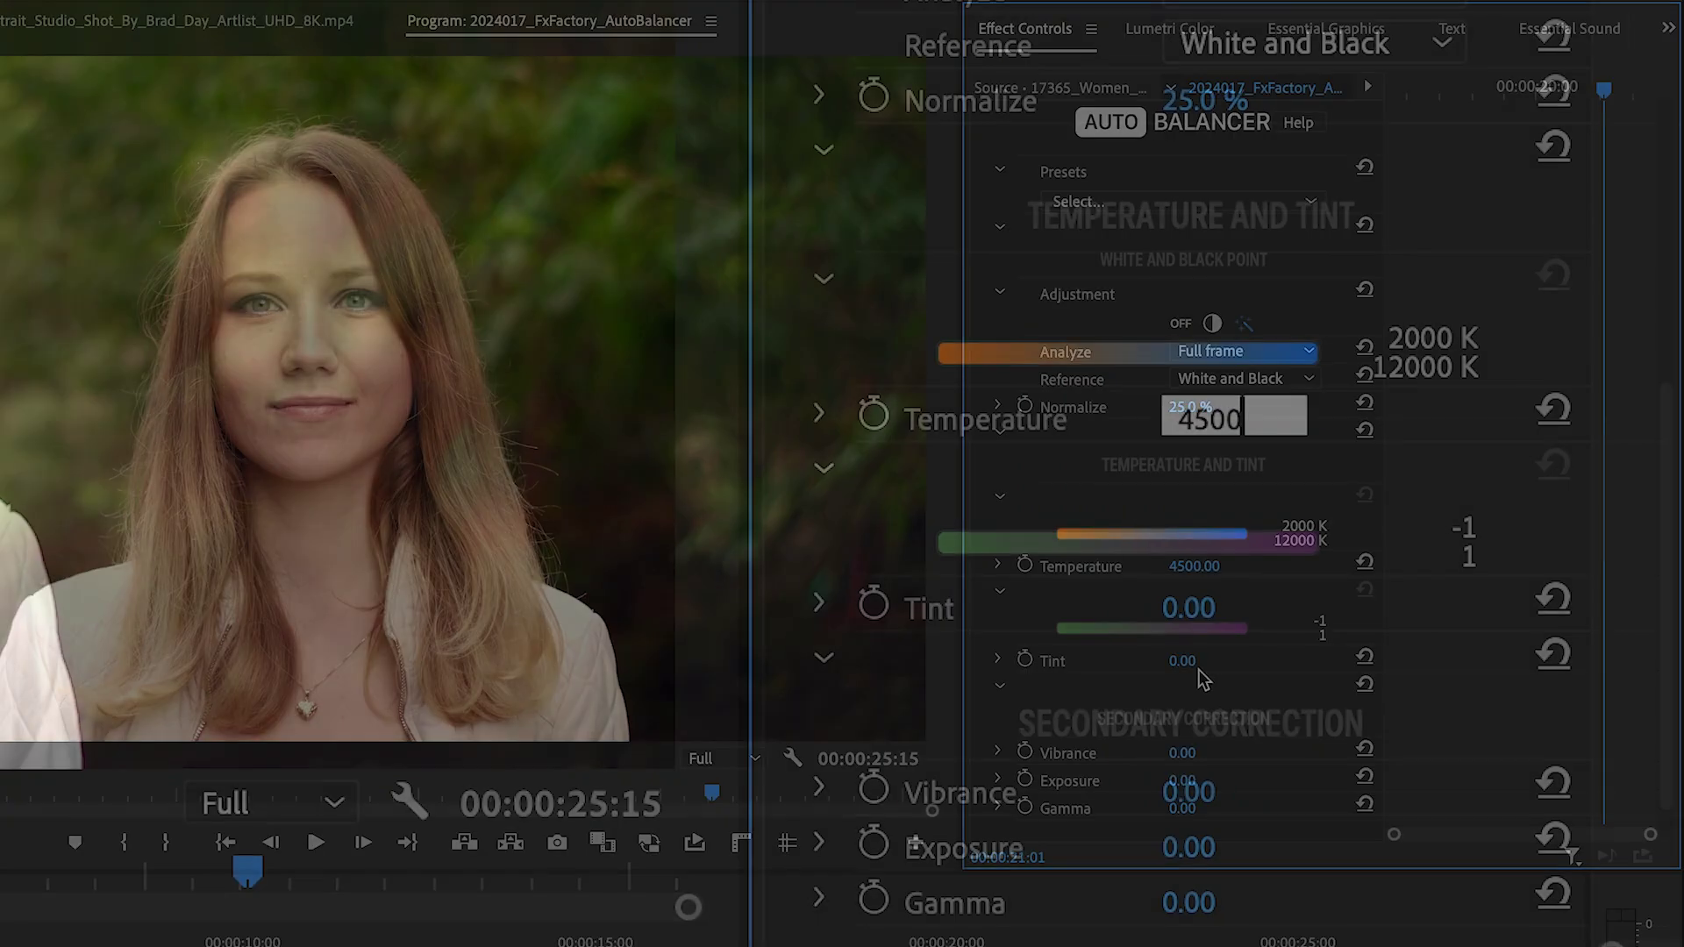
key("Return")
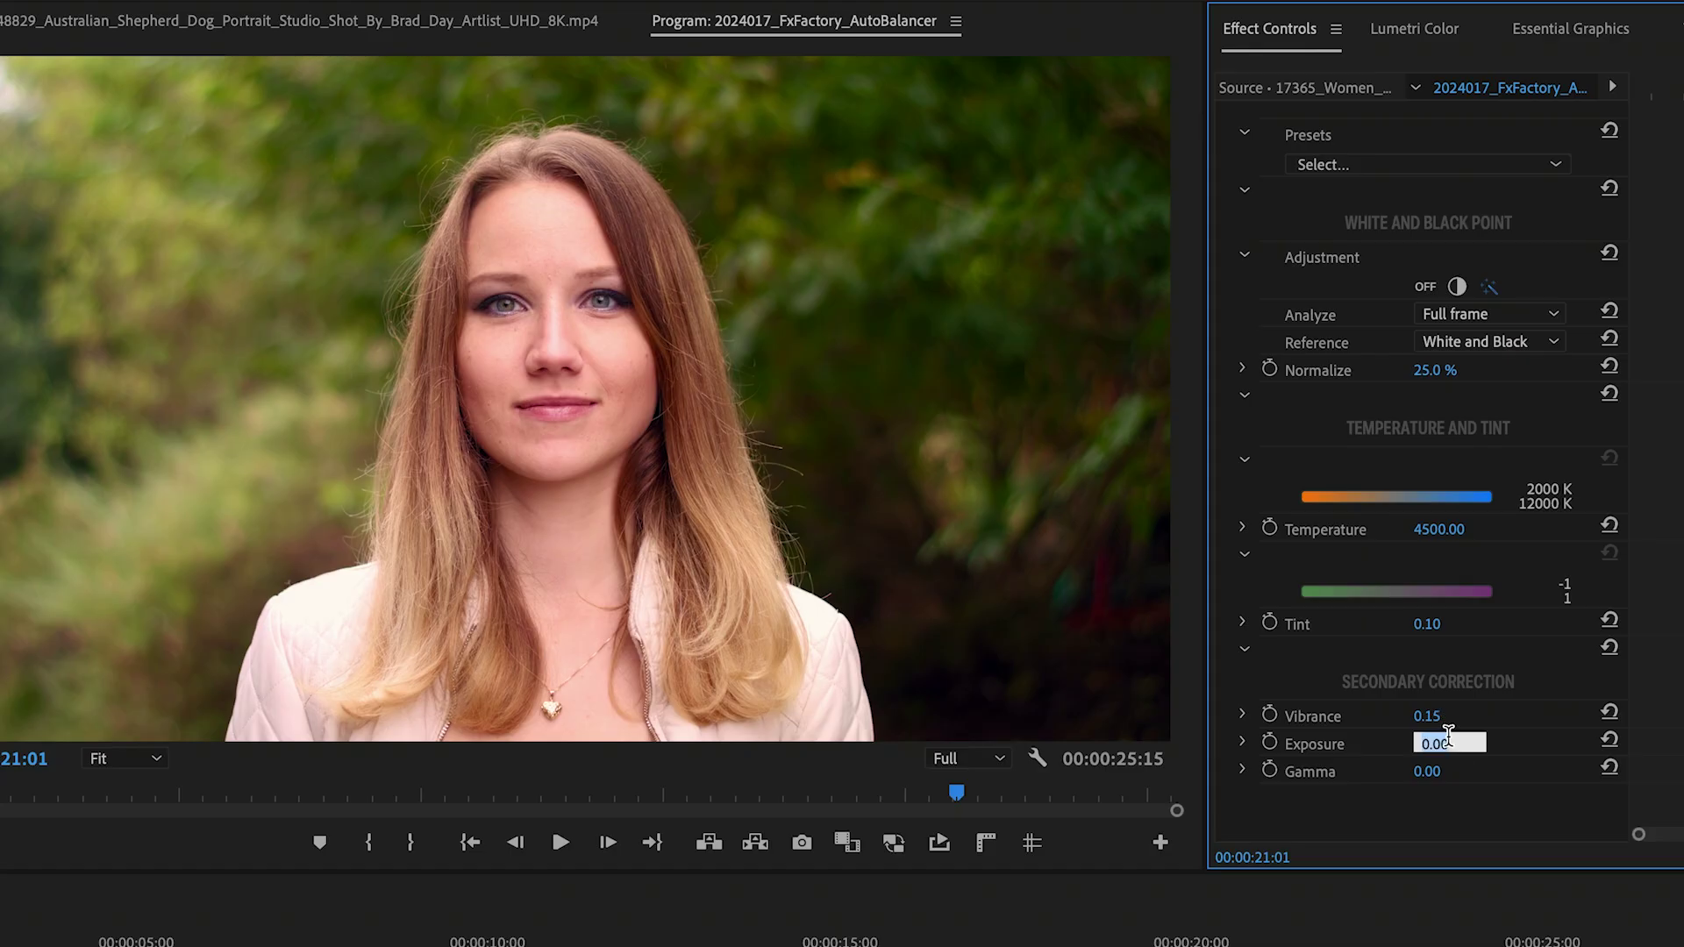
type("0.1")
key("Return")
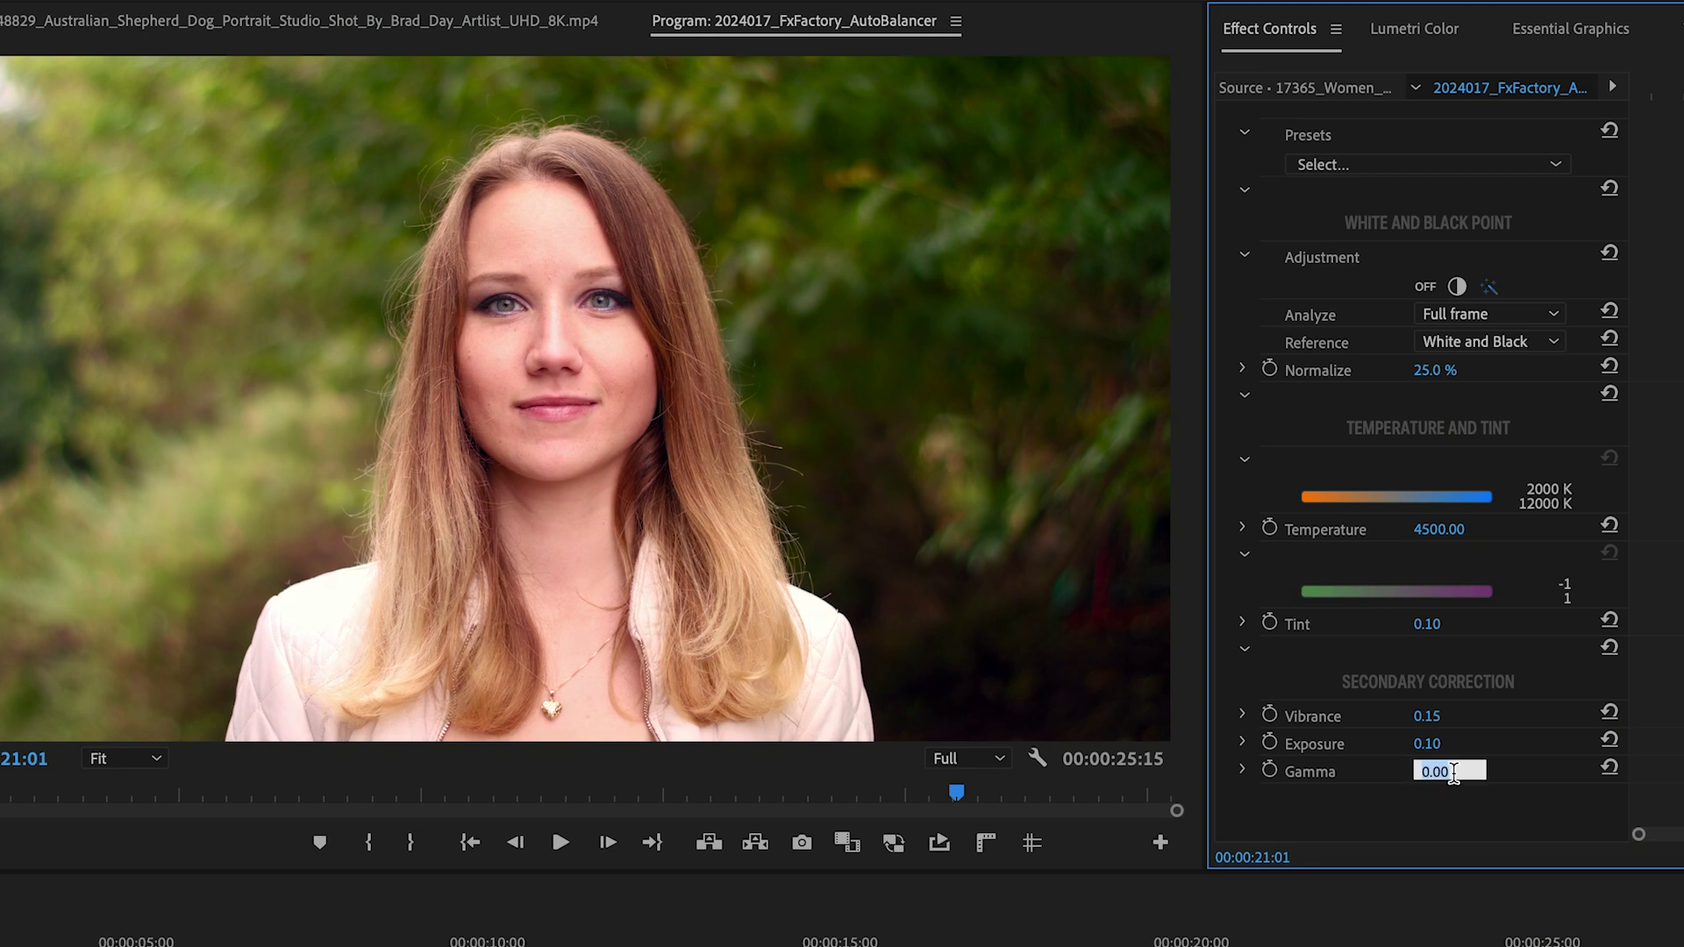
key("Return")
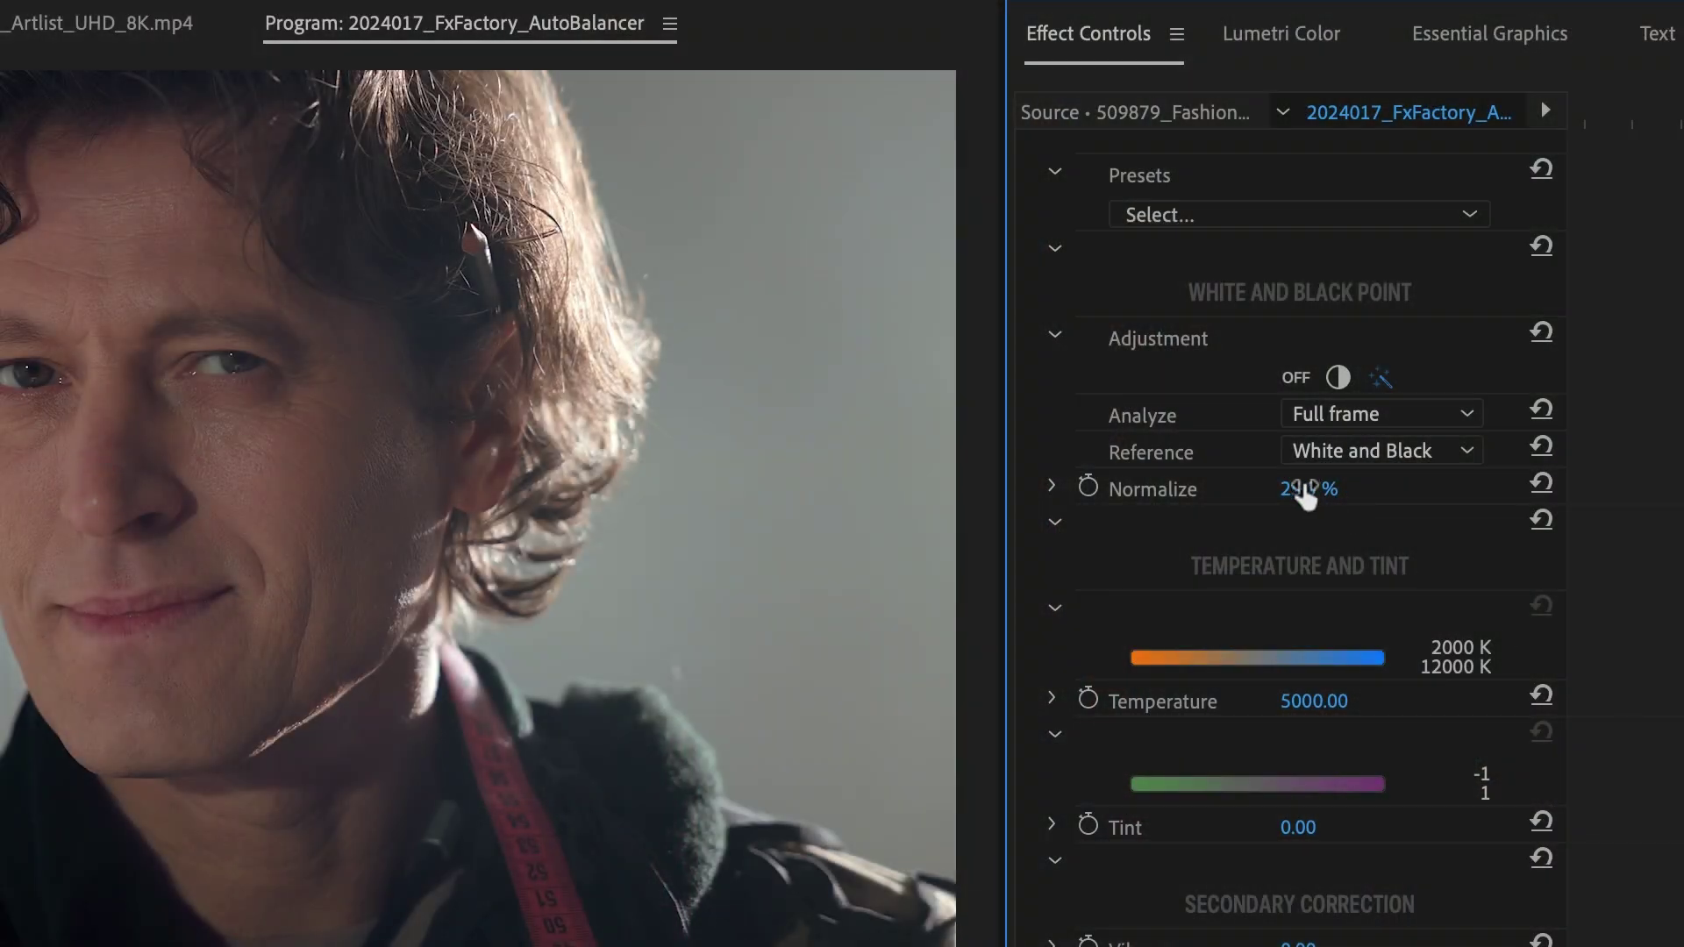
Raise Normalize to 100% and switch White and Black Point adjustment to Manual
left_click_drag(1307, 493, 1369, 493)
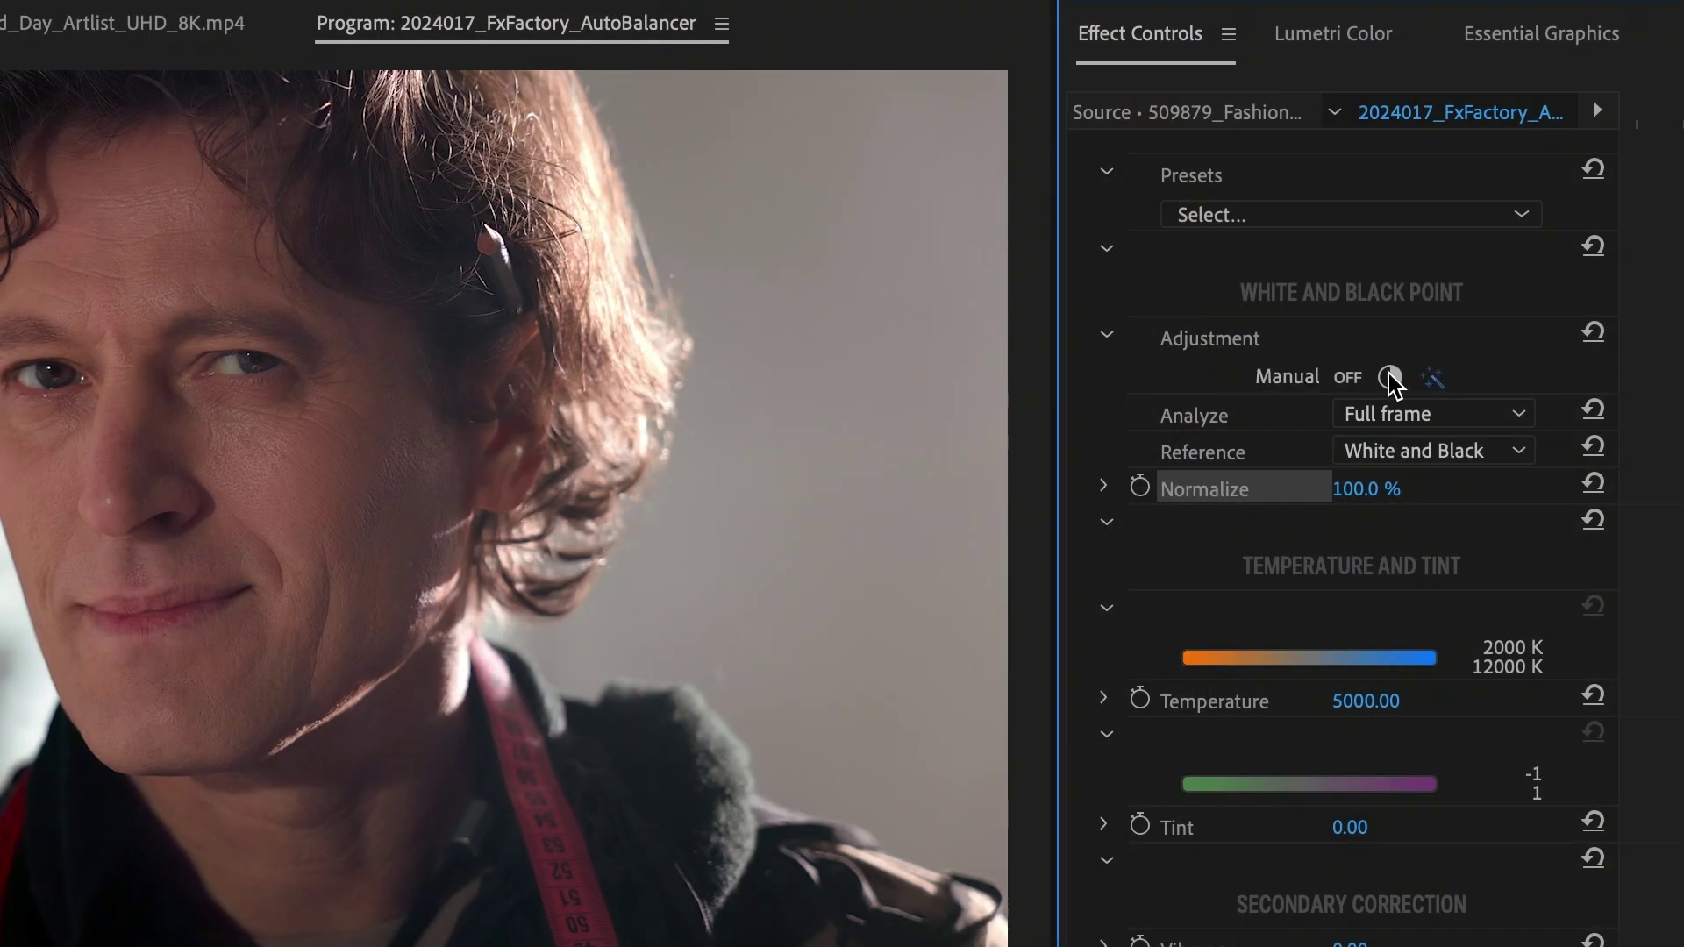
left_click(1391, 375)
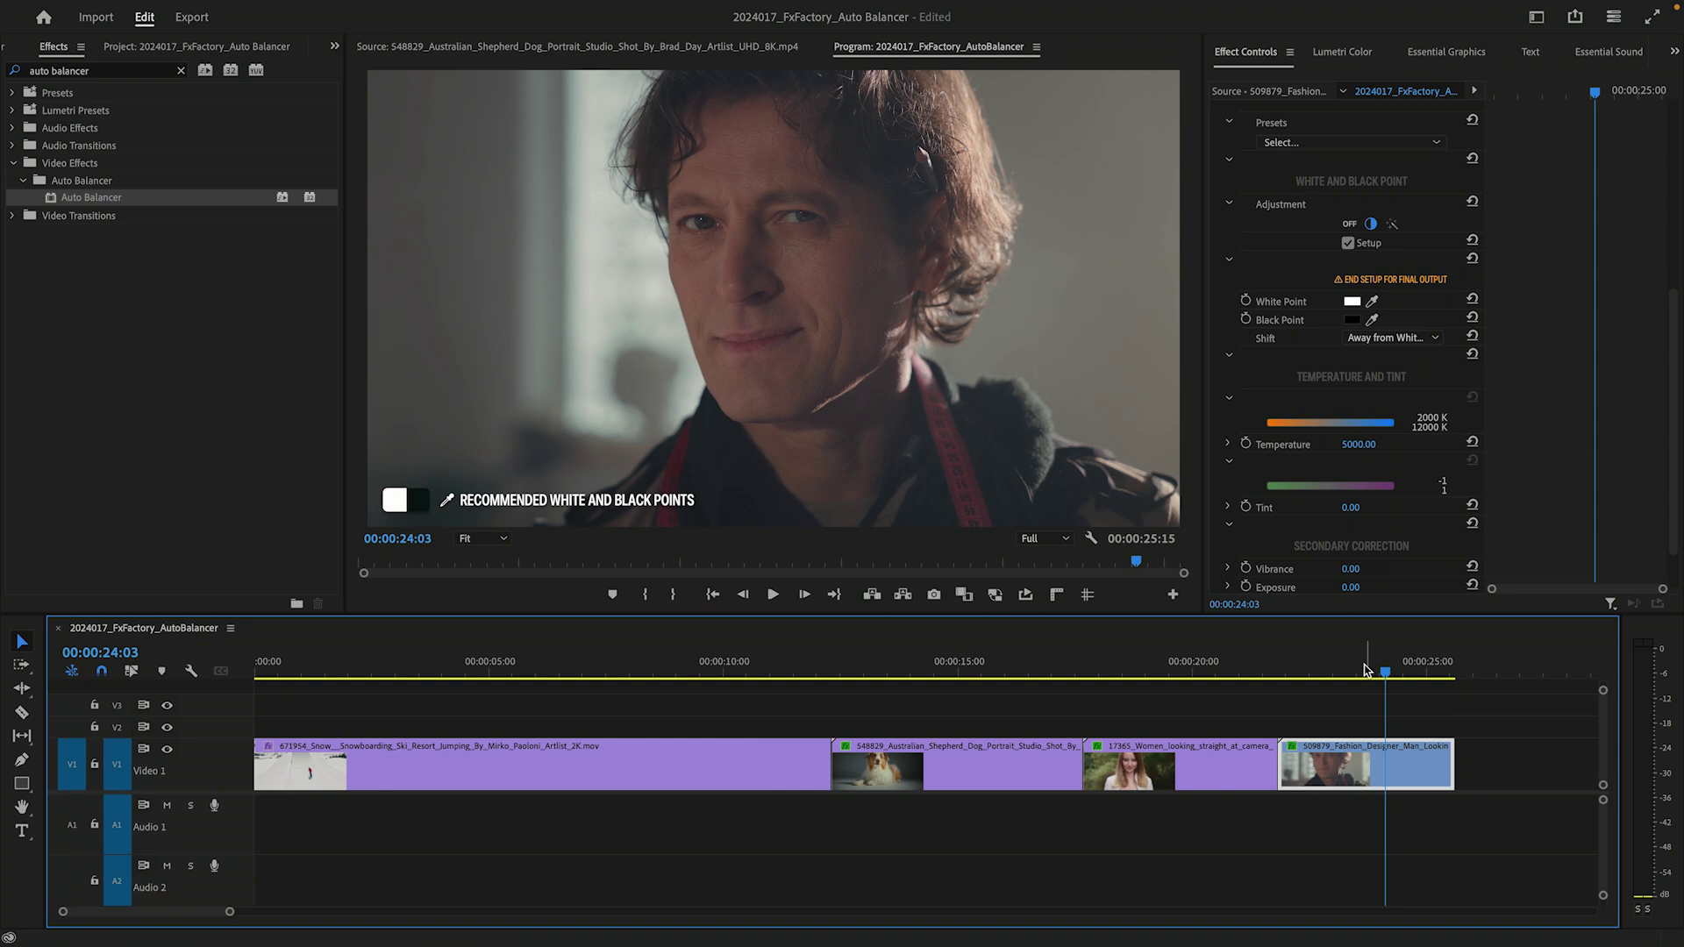
mouse_move(1365, 671)
left_mouse_down()
mouse_move(1296, 673)
mouse_move(1380, 693)
left_mouse_up()
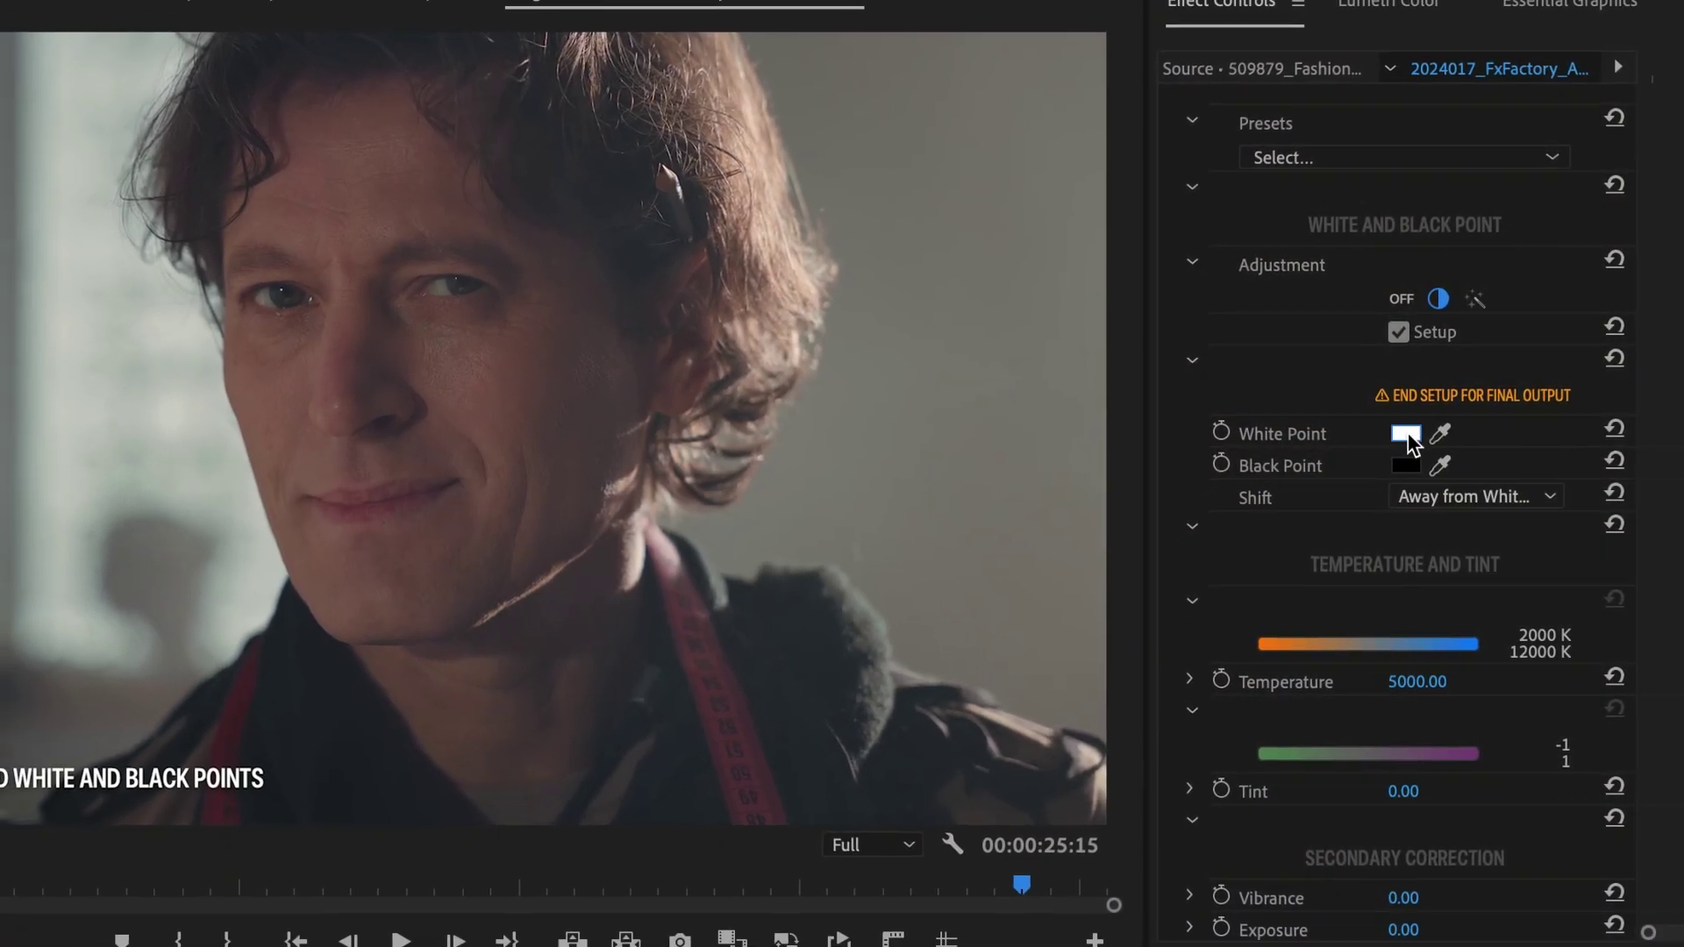
Sample the white point from the bright background and black point from the dark jacket, then uncheck Setup
left_click(1438, 432)
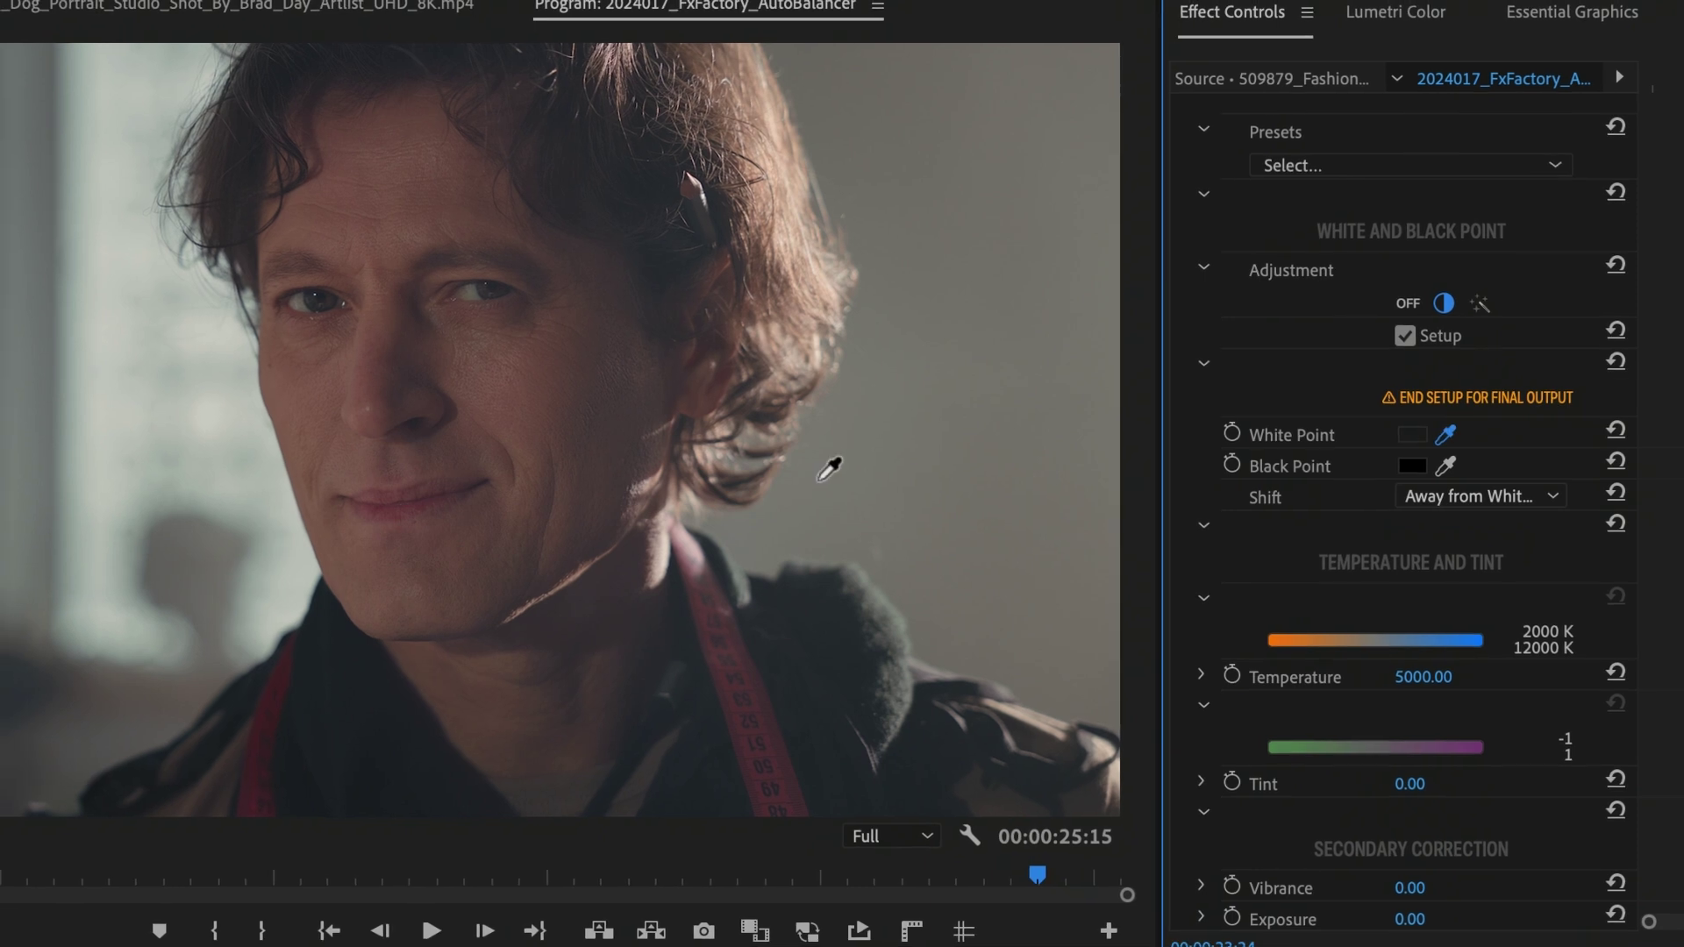
left_click(820, 461)
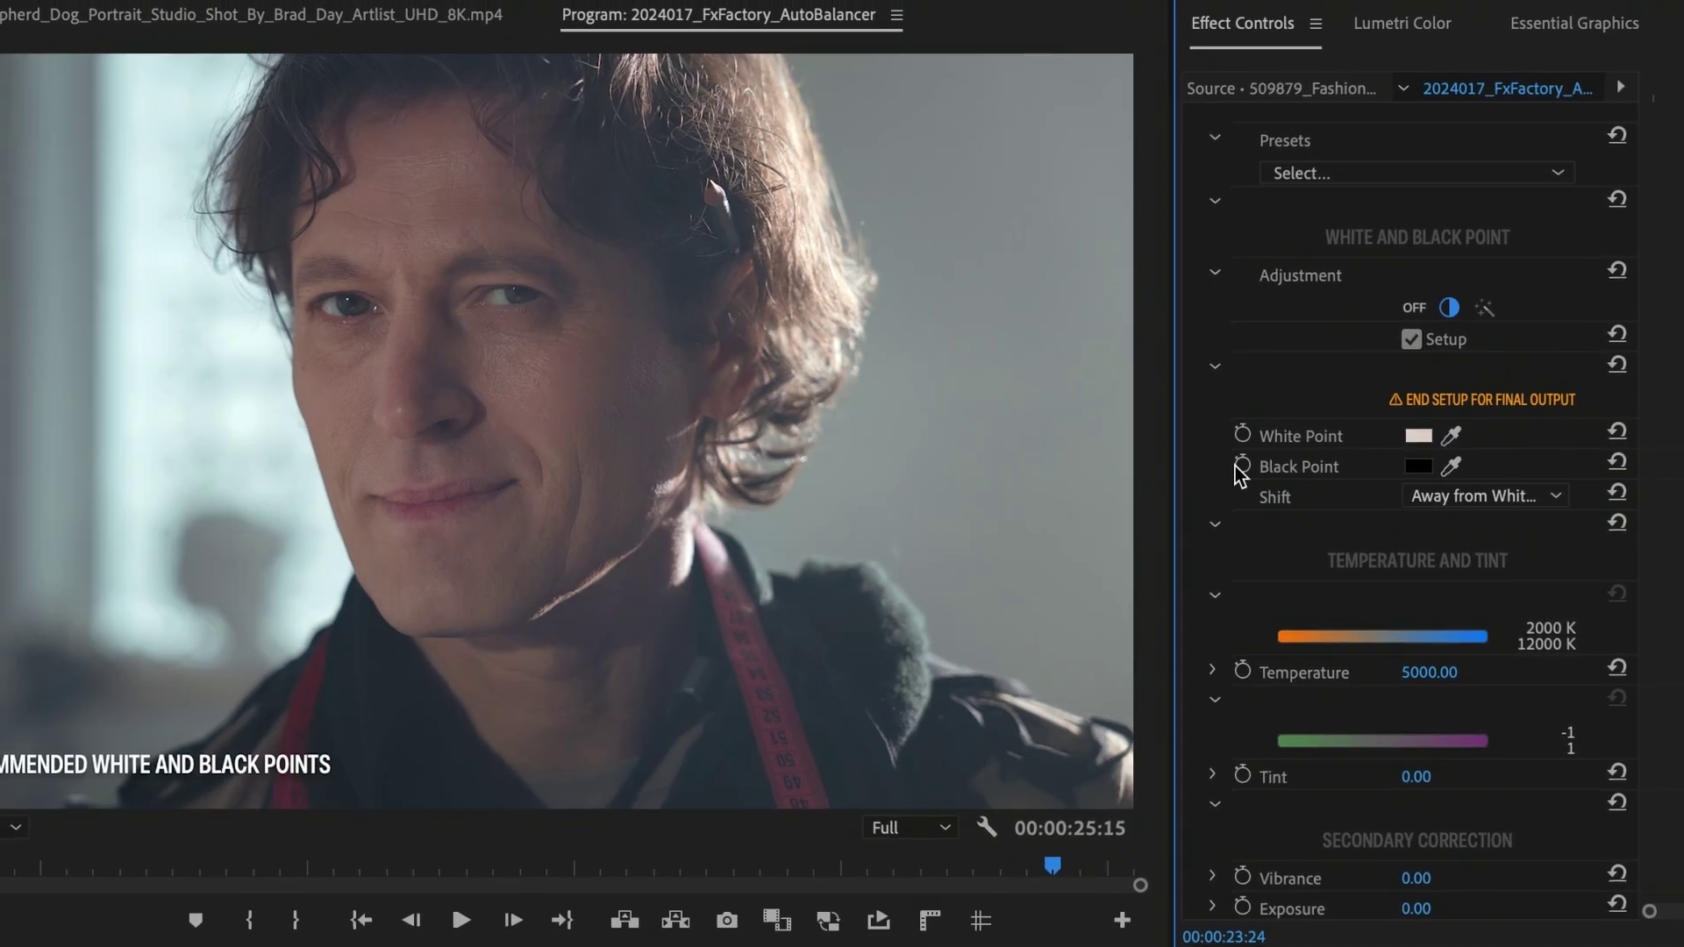
left_click(1448, 466)
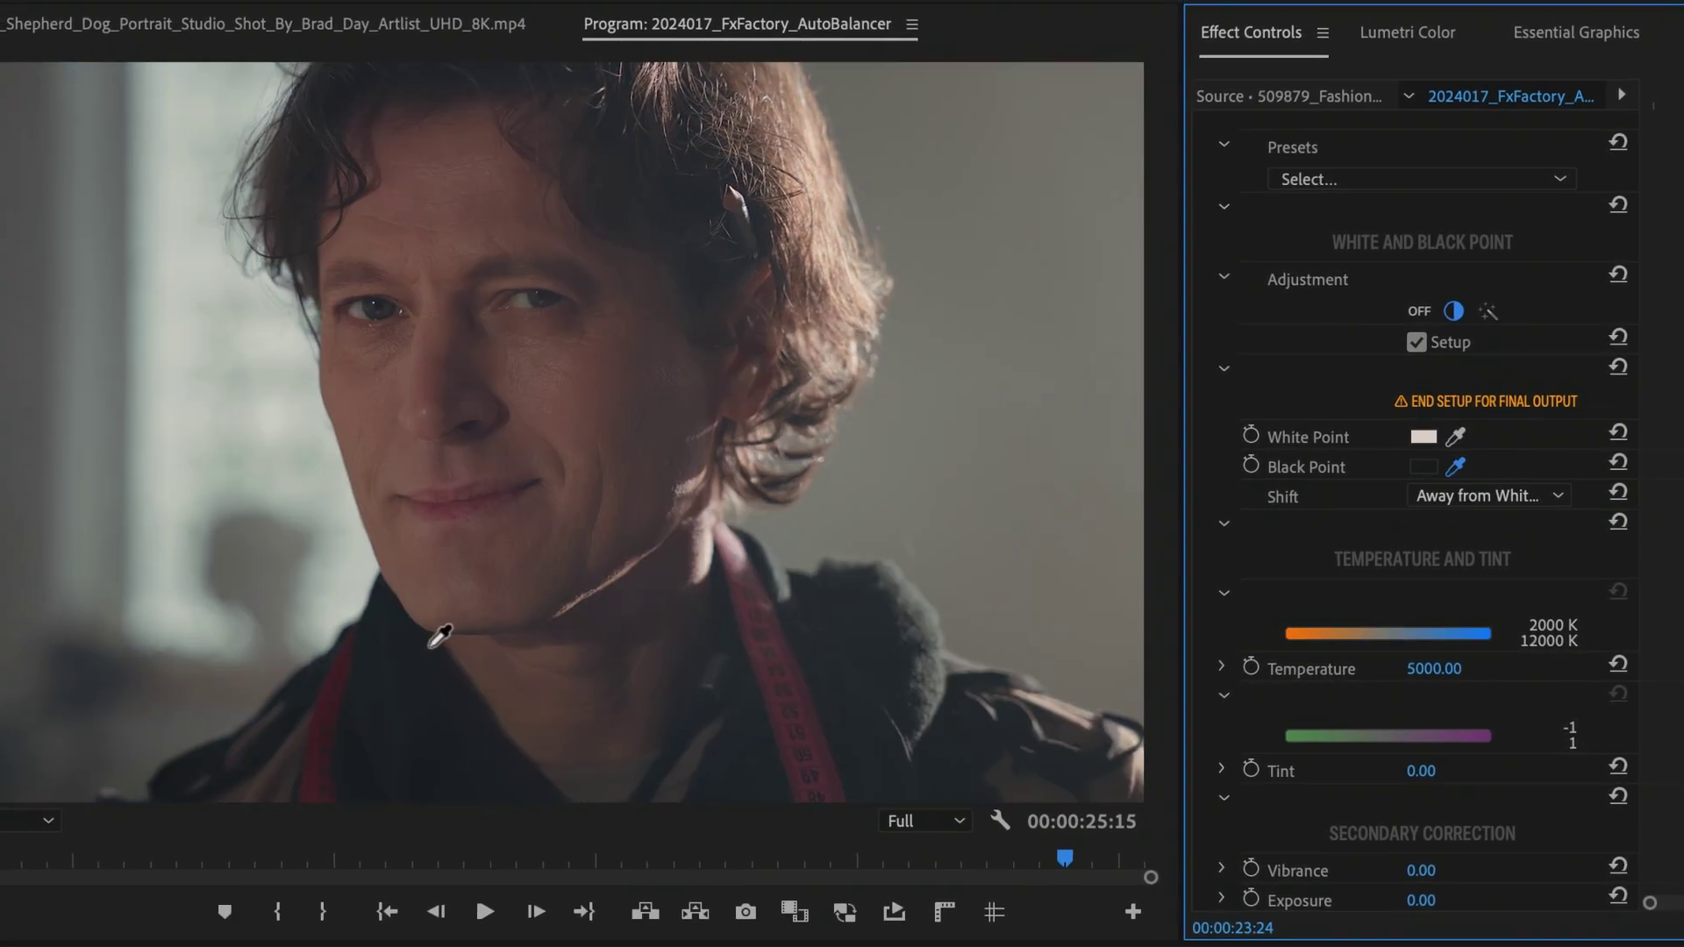
left_click(403, 671)
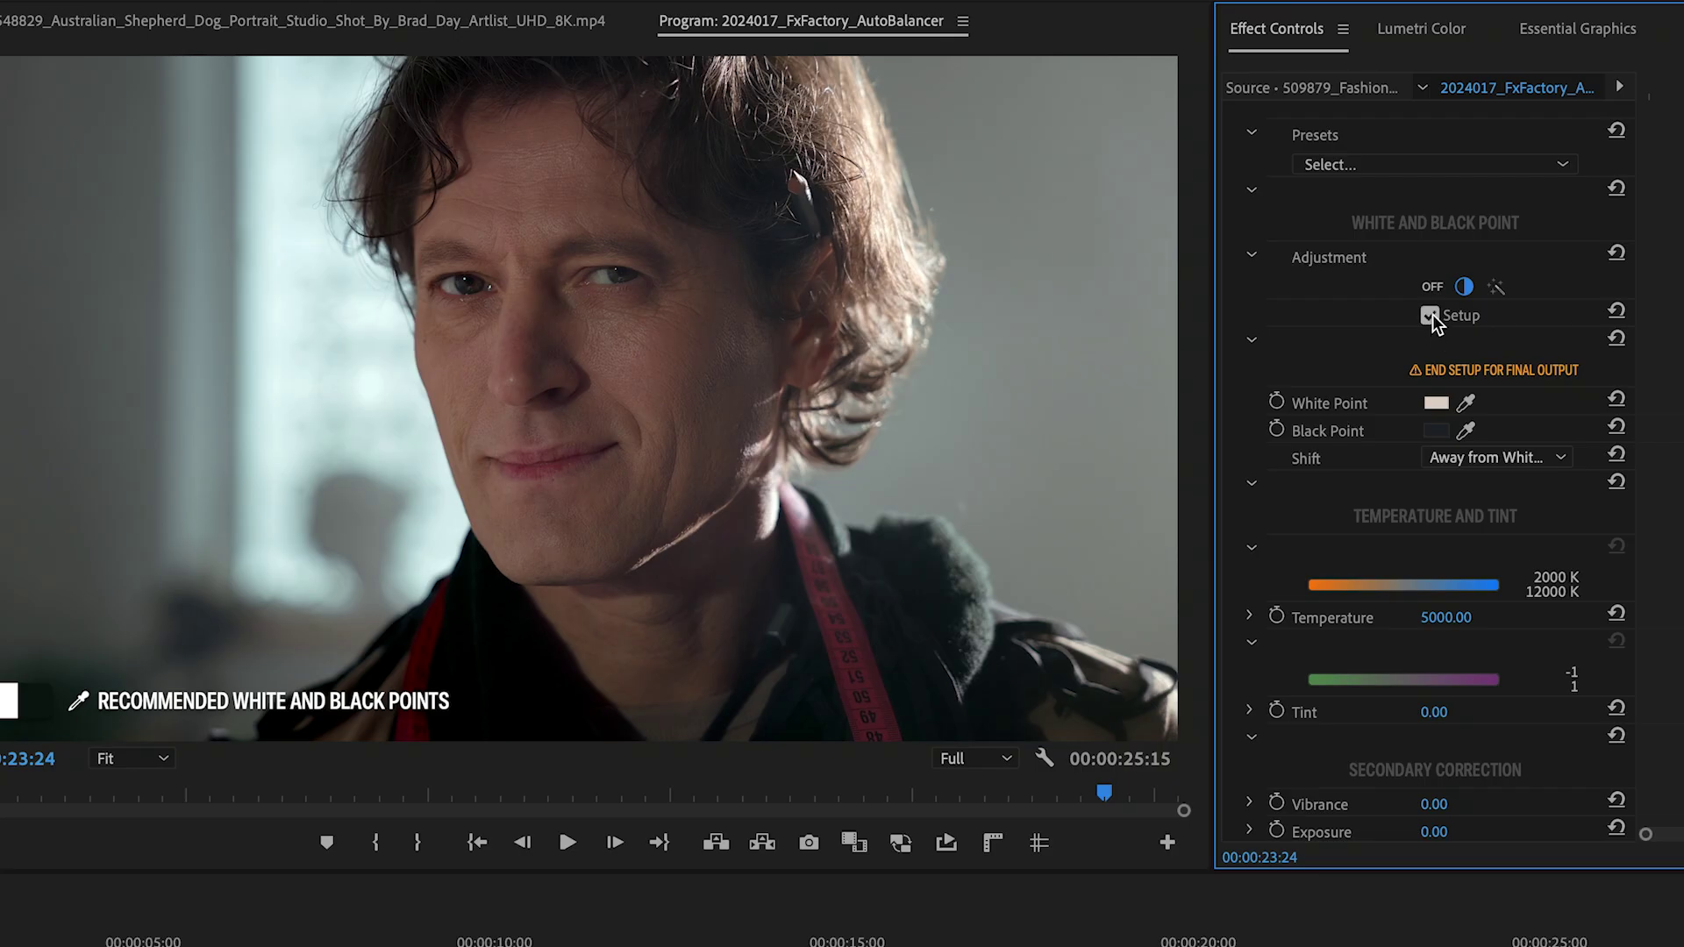
left_click(1430, 317)
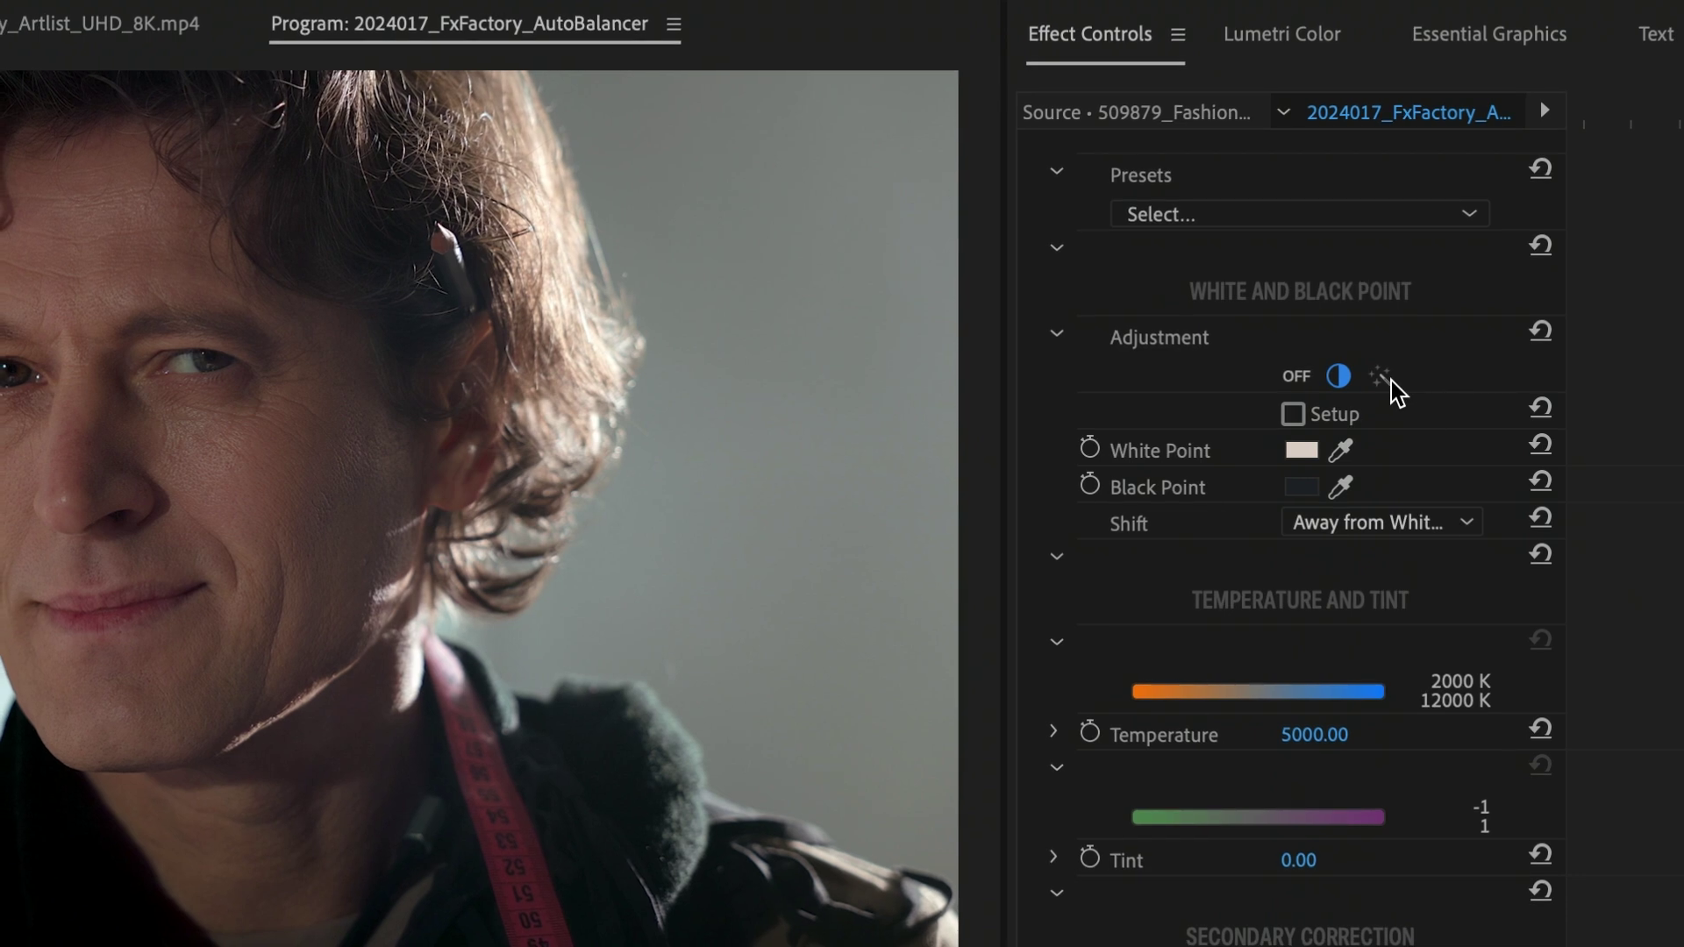
Return point adjustment to Automatic and try analysing Subject only, then Background only
left_click(1384, 378)
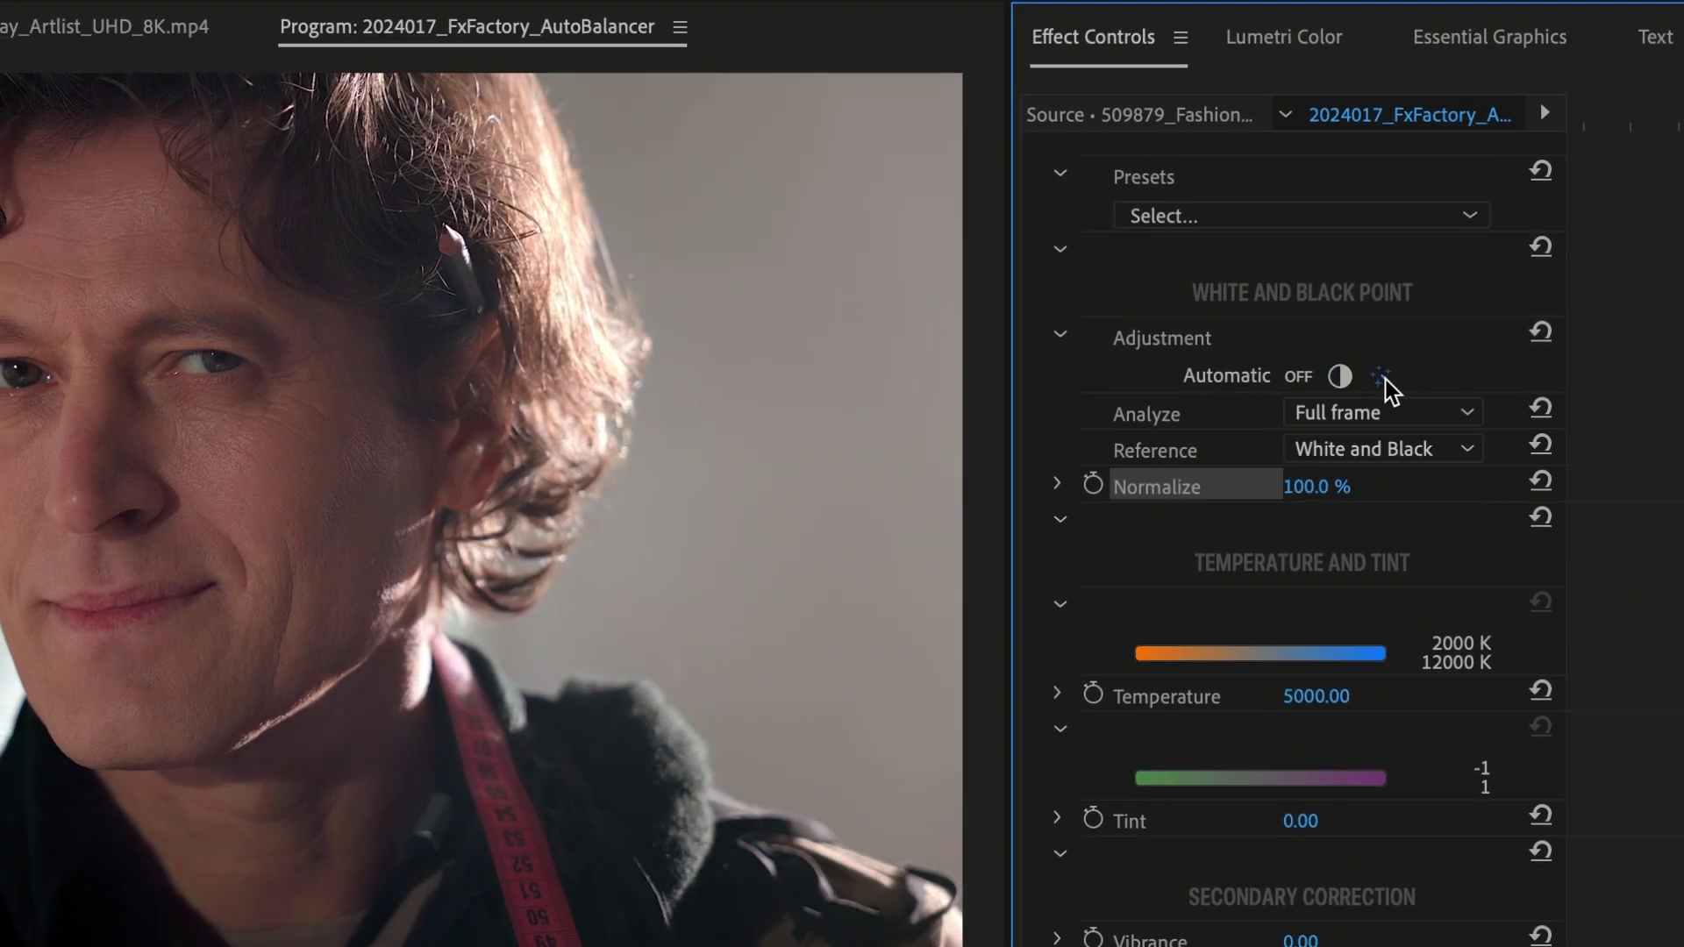
left_click(1431, 411)
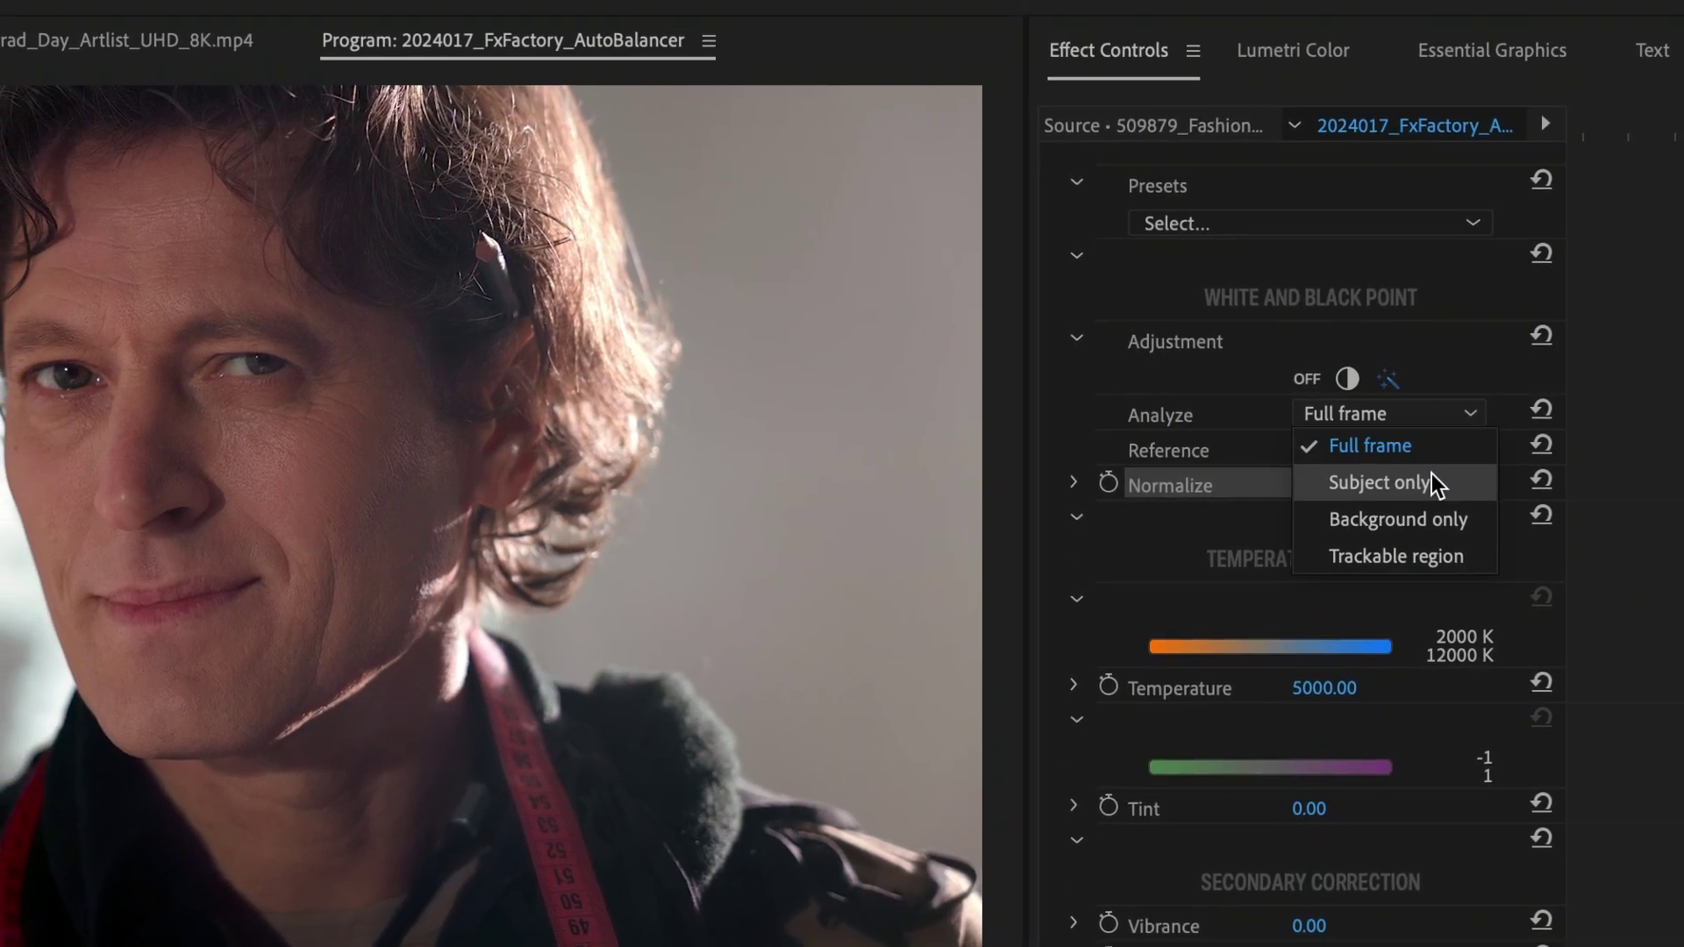
left_click(1431, 480)
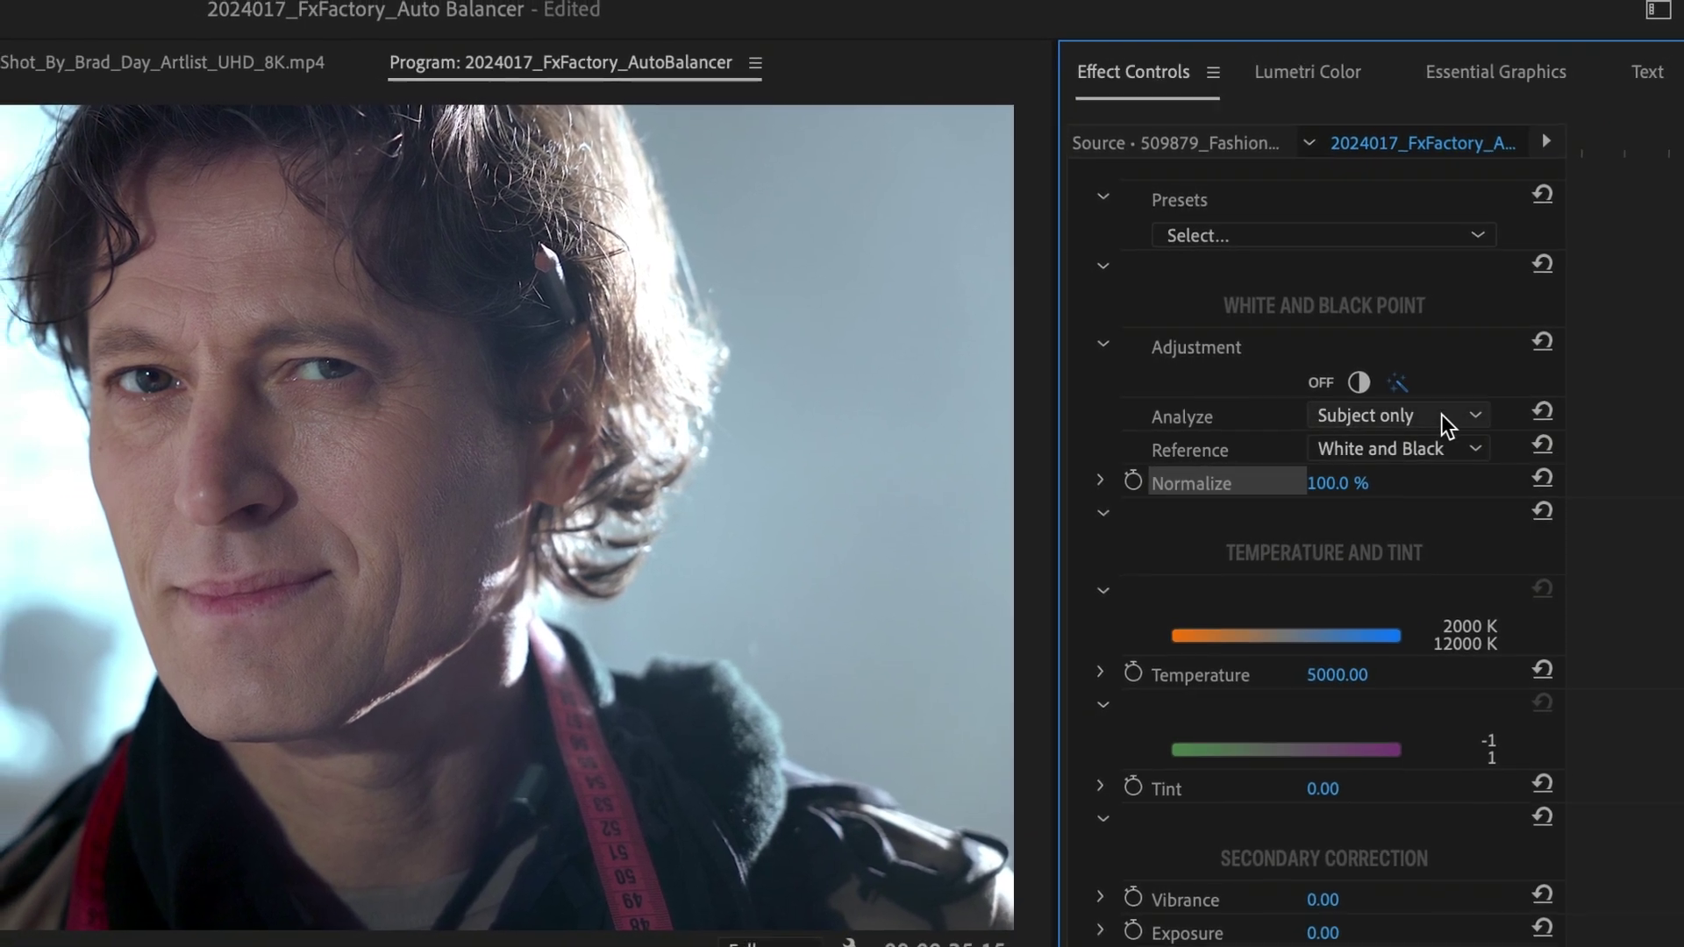
left_click(1439, 414)
left_click(1441, 519)
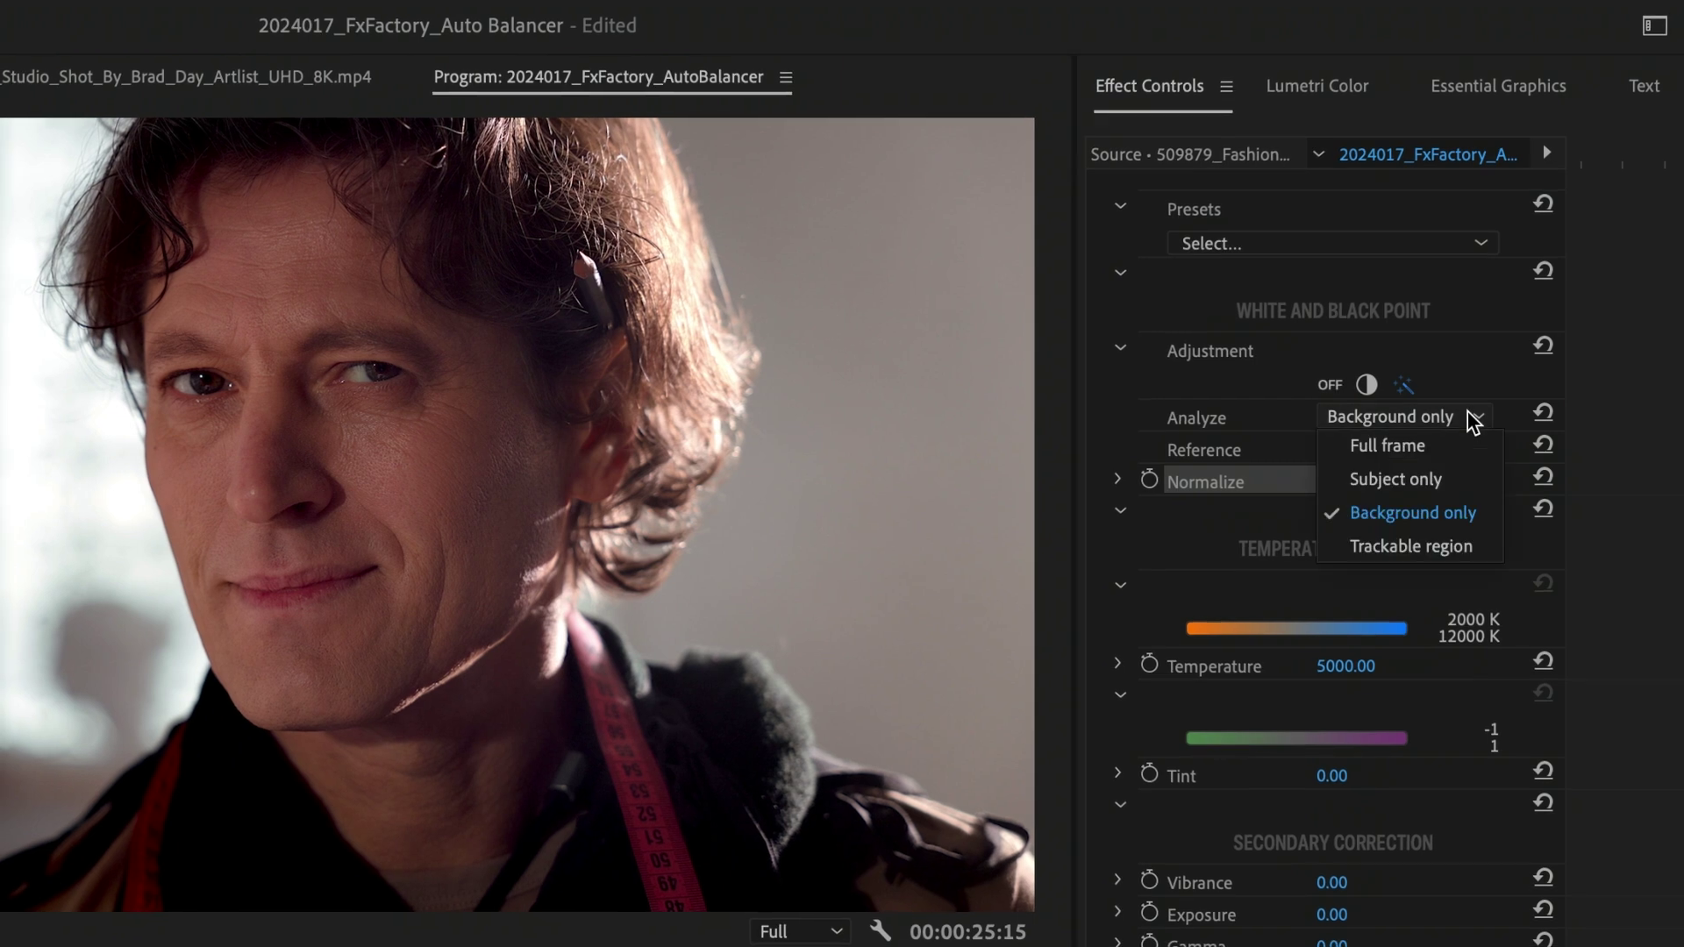
Analyse a Trackable region and position its box over the lower-left of the man's face
left_click(1455, 545)
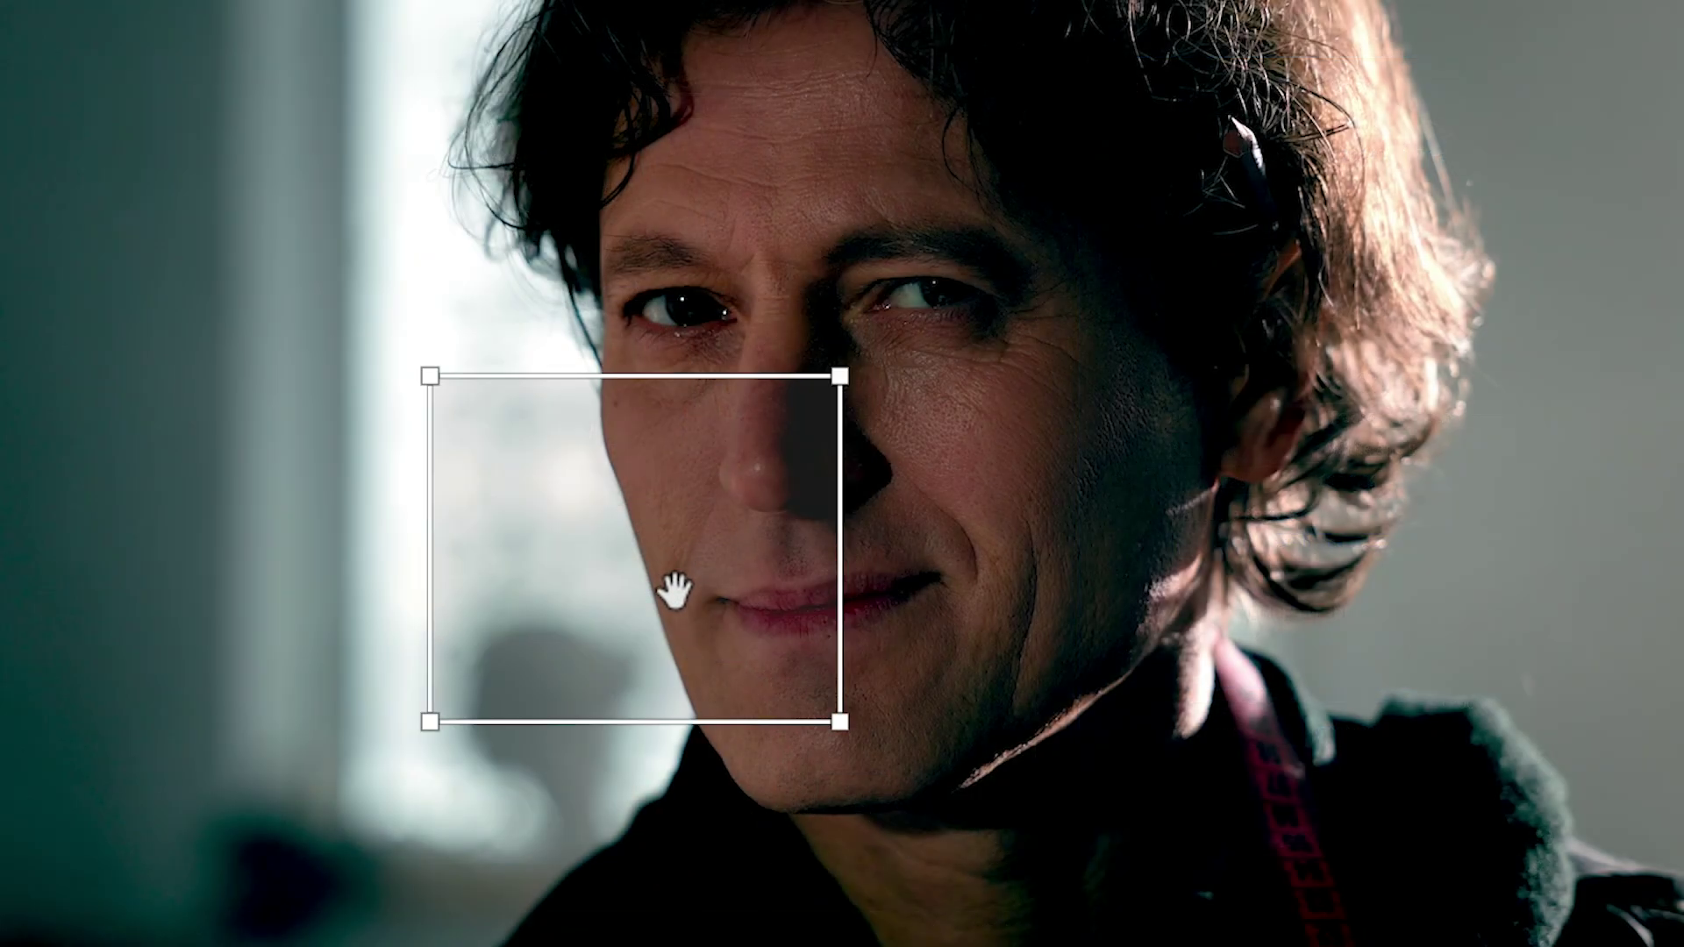
left_click_drag(422, 557, 422, 615)
left_click_drag(696, 688, 686, 715)
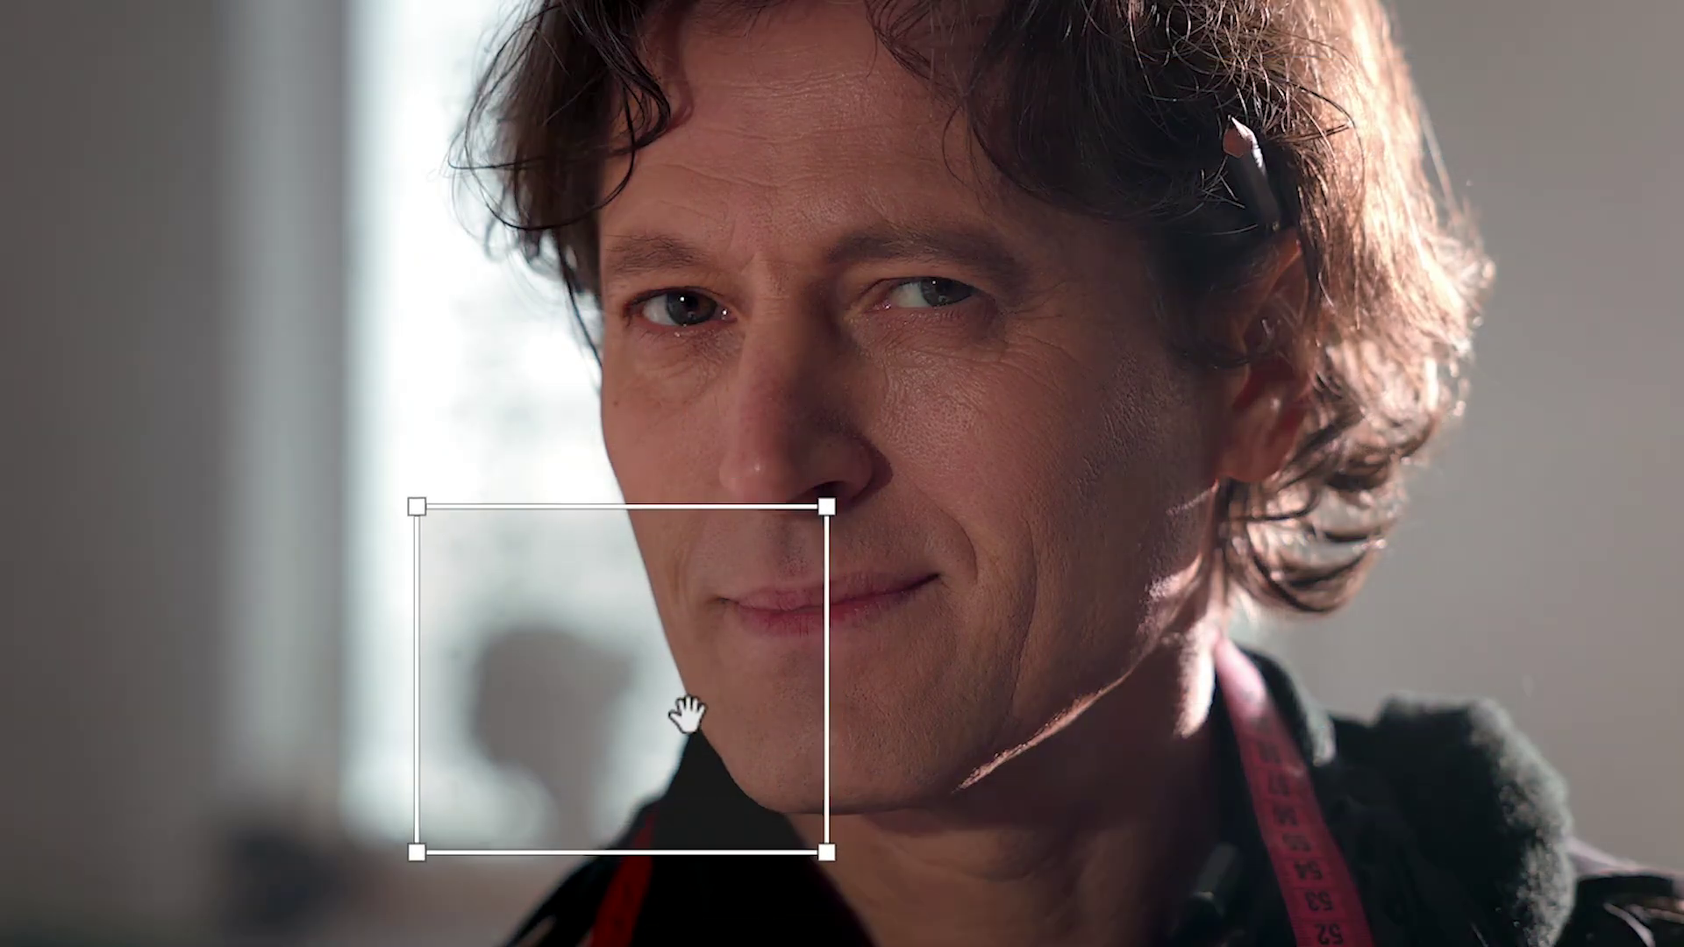